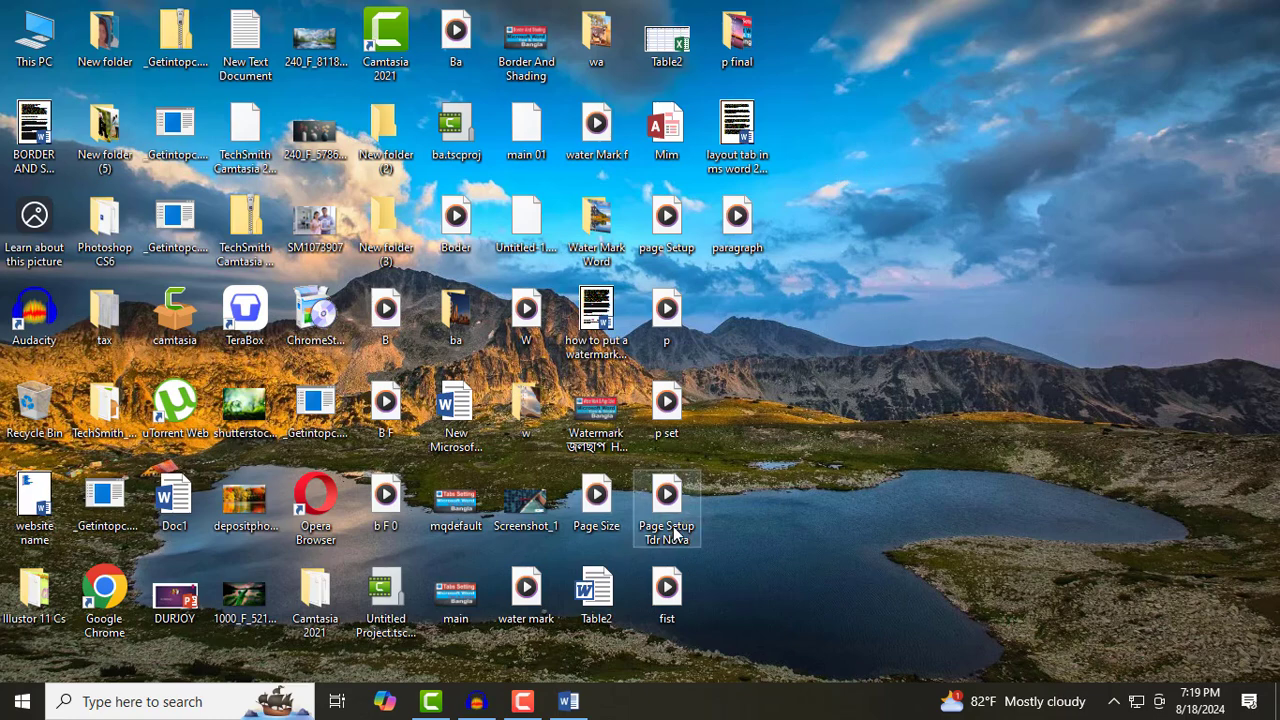
Switch to the blank Word document and show its page layout settings.
{"action": "left_click", "coordinate": [568, 701]}
{"action": "left_click", "coordinate": [261, 44]}
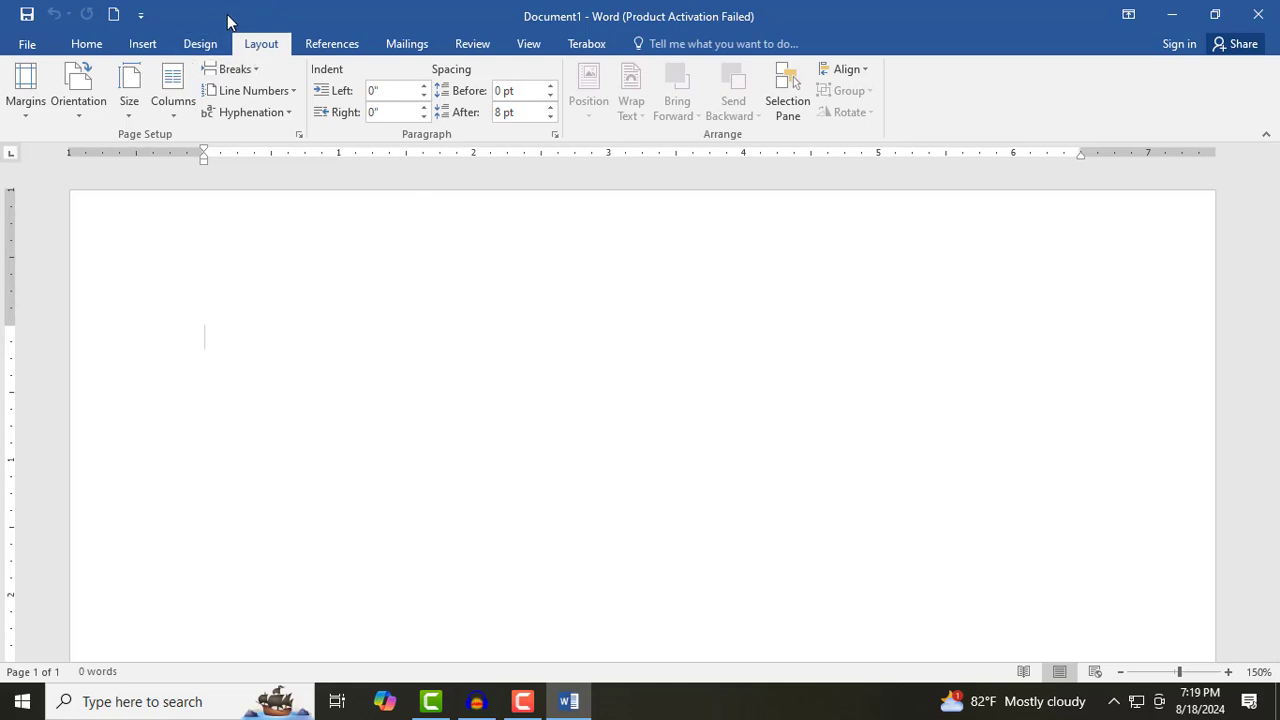
{"action": "key", "text": "alt"}
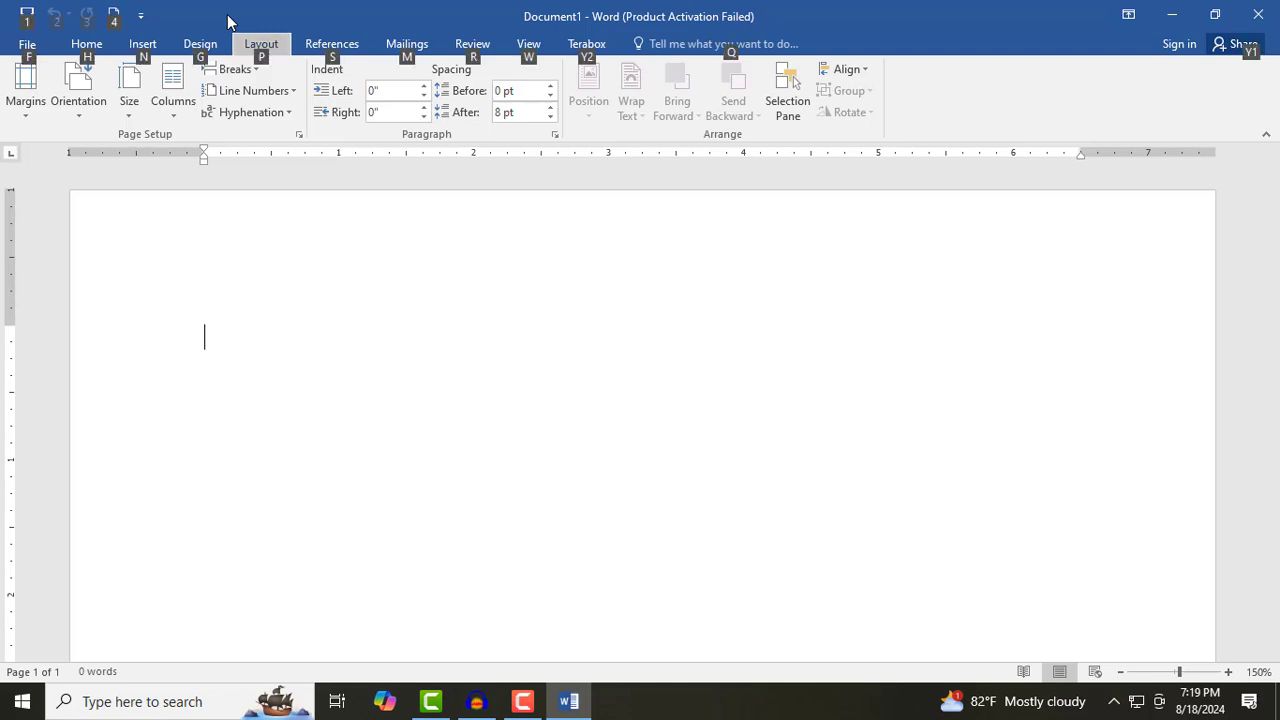
{"action": "key", "text": "p"}
{"action": "key", "text": "p"}
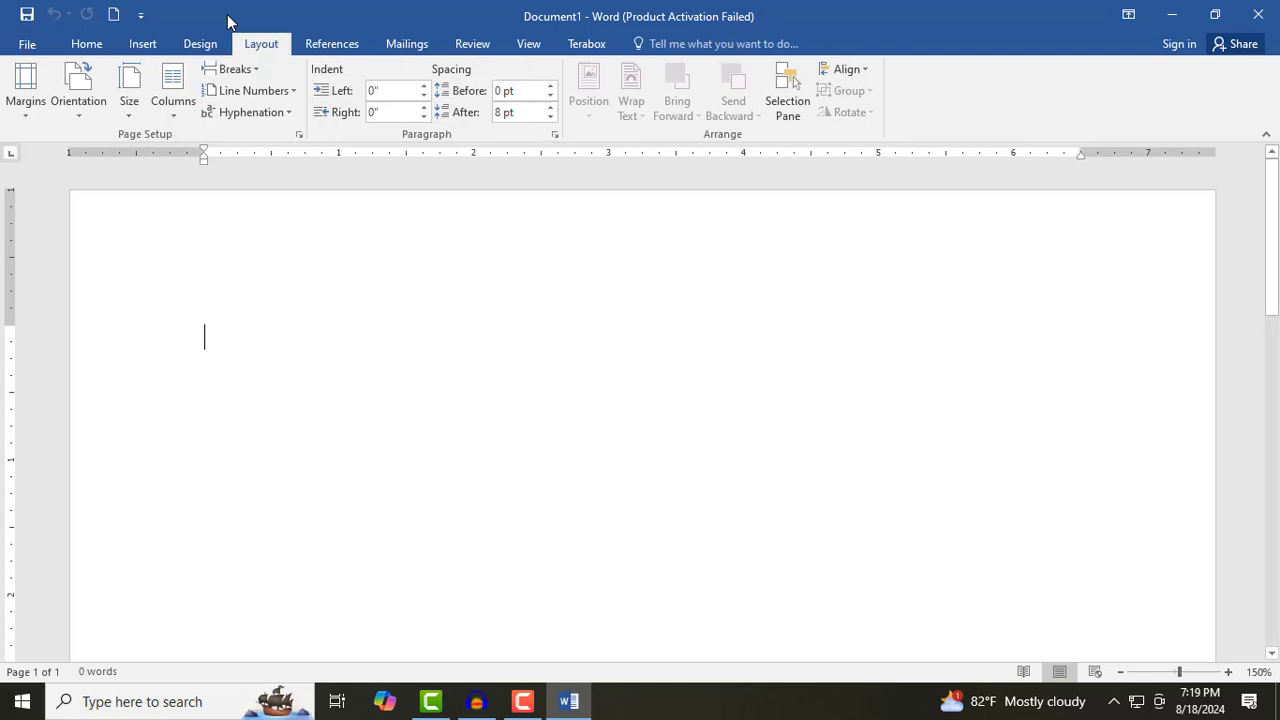
{"action": "key", "text": "g"}
{"action": "key", "text": "Escape"}
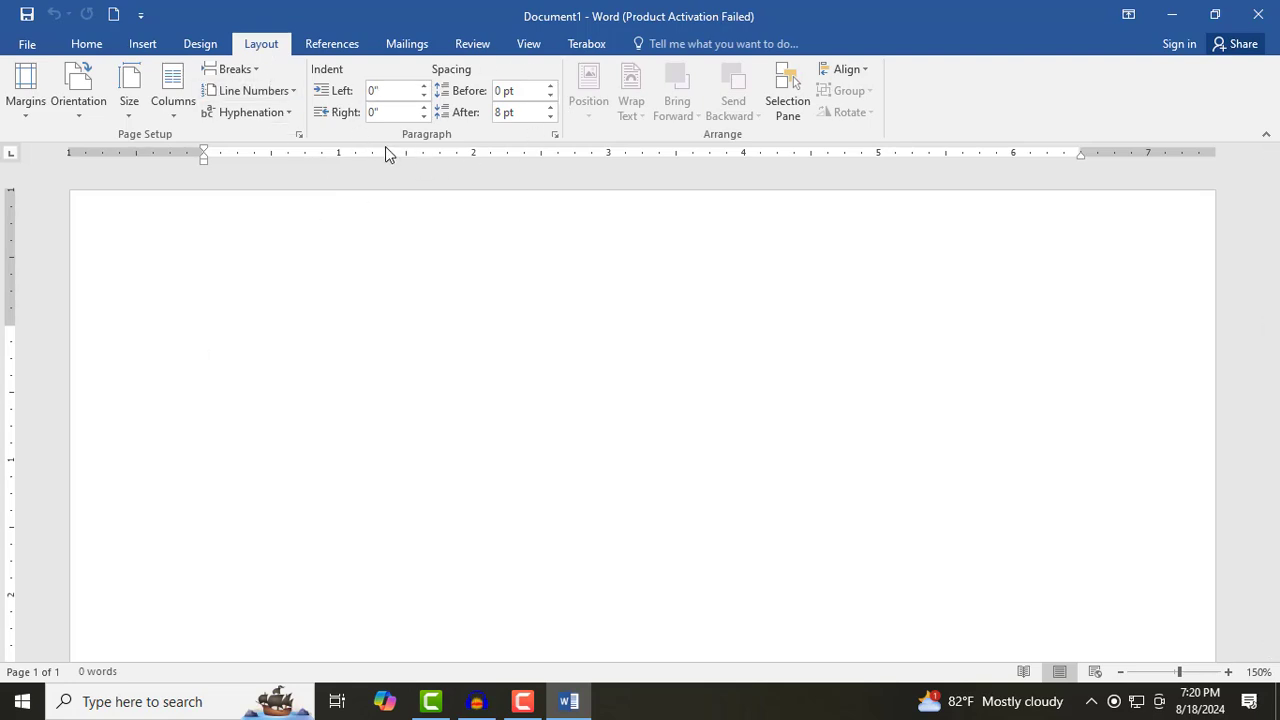
Fill the blank document with sample paragraphs generated by =Rand().
{"action": "type", "text": "=Rand("}
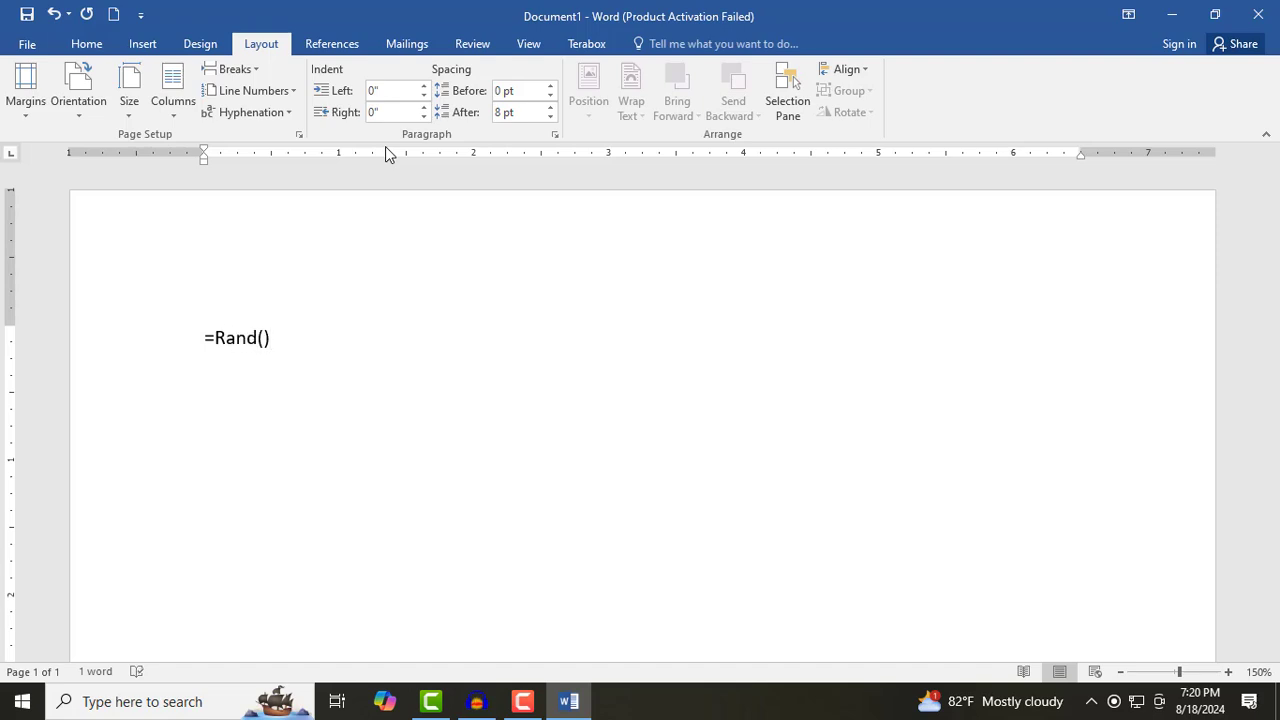
{"action": "key", "text": "Return"}
{"action": "scroll", "coordinate": [449, 398], "scroll_direction": "up", "scroll_amount": 3}
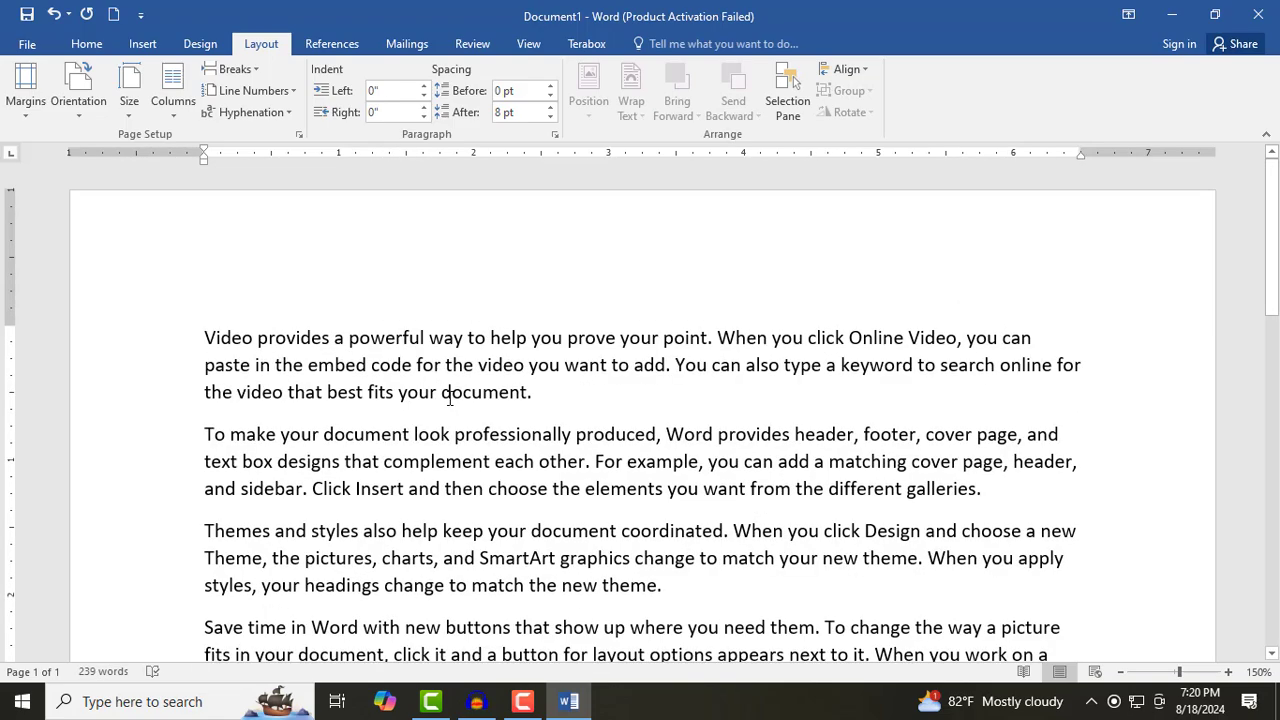
Justify all the text in the document.
{"action": "key", "text": "ctrl+a"}
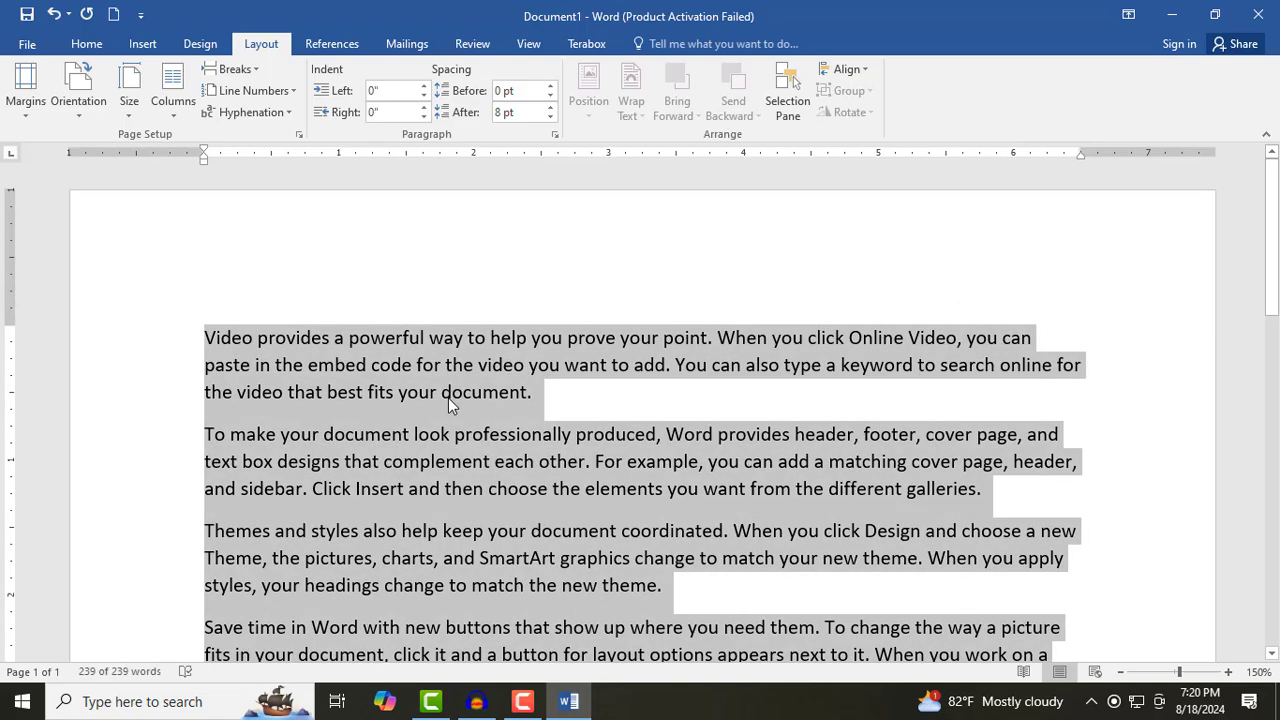
{"action": "key", "text": "ctrl+j"}
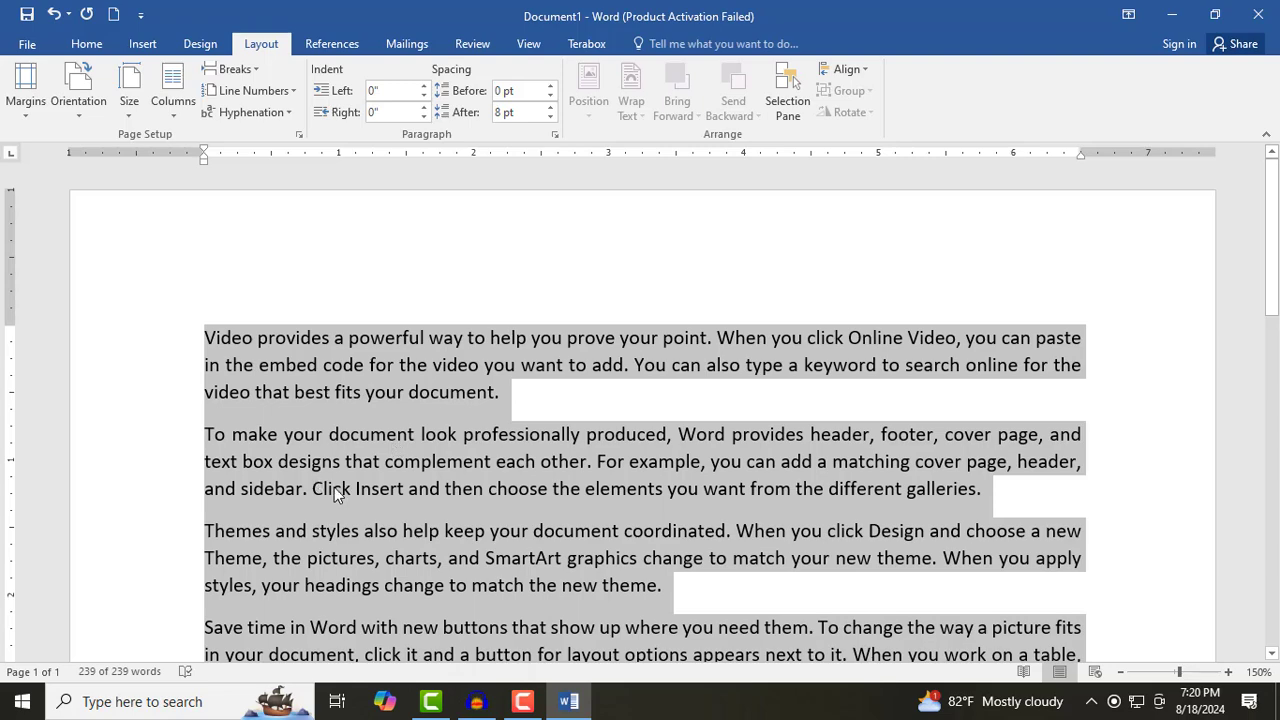
{"action": "left_click", "coordinate": [385, 462]}
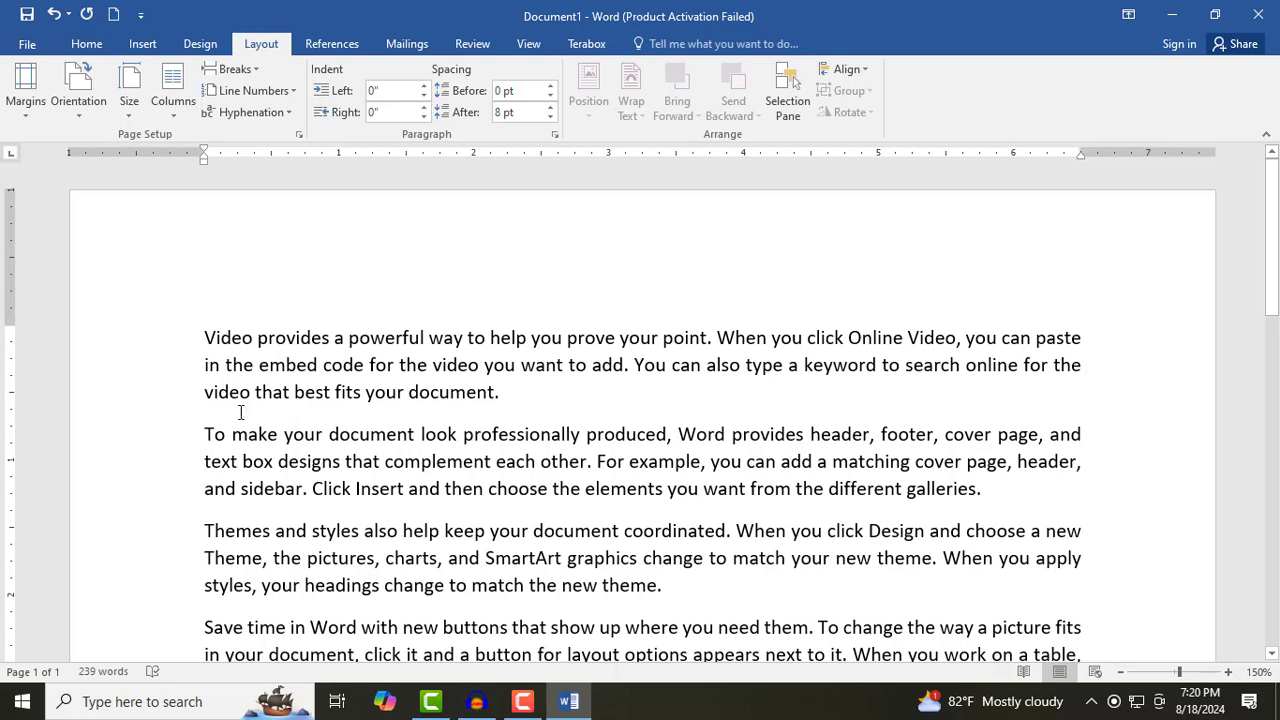
Set the left indent of the first paragraph to 0.8".
{"action": "left_click_drag", "start_coordinate": [205, 338], "coordinate": [213, 481]}
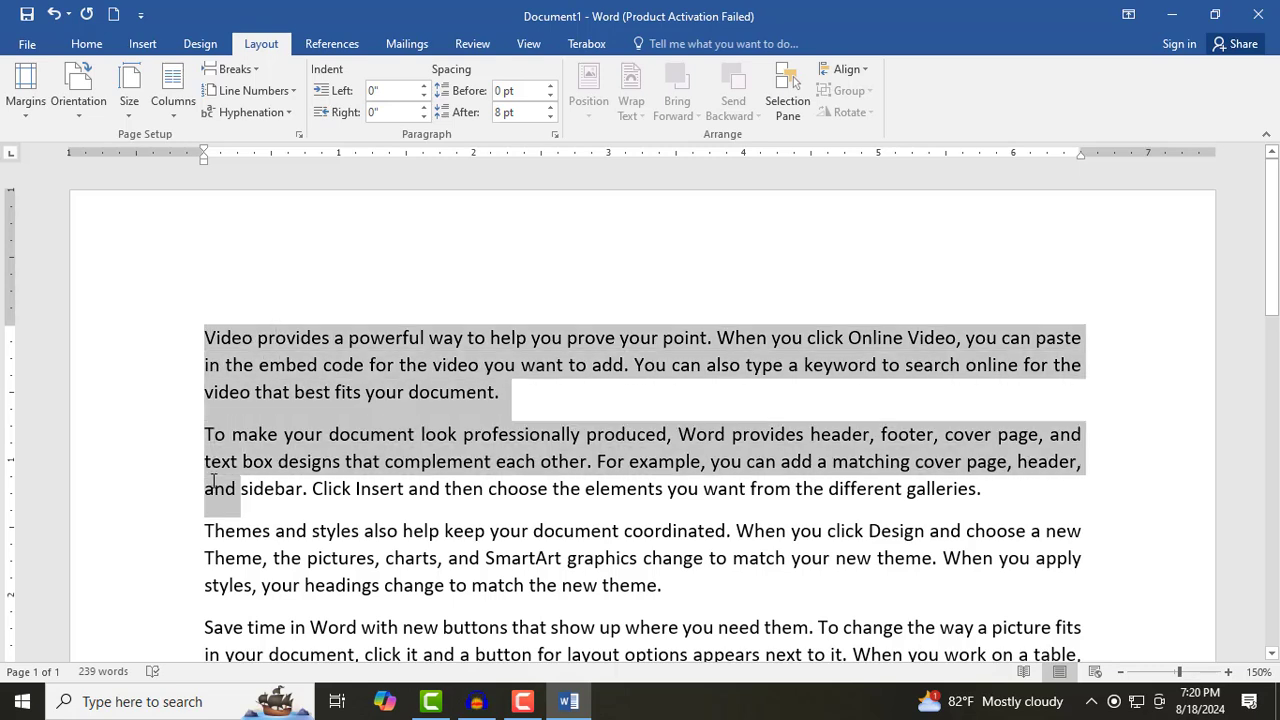
{"action": "left_click", "coordinate": [323, 365]}
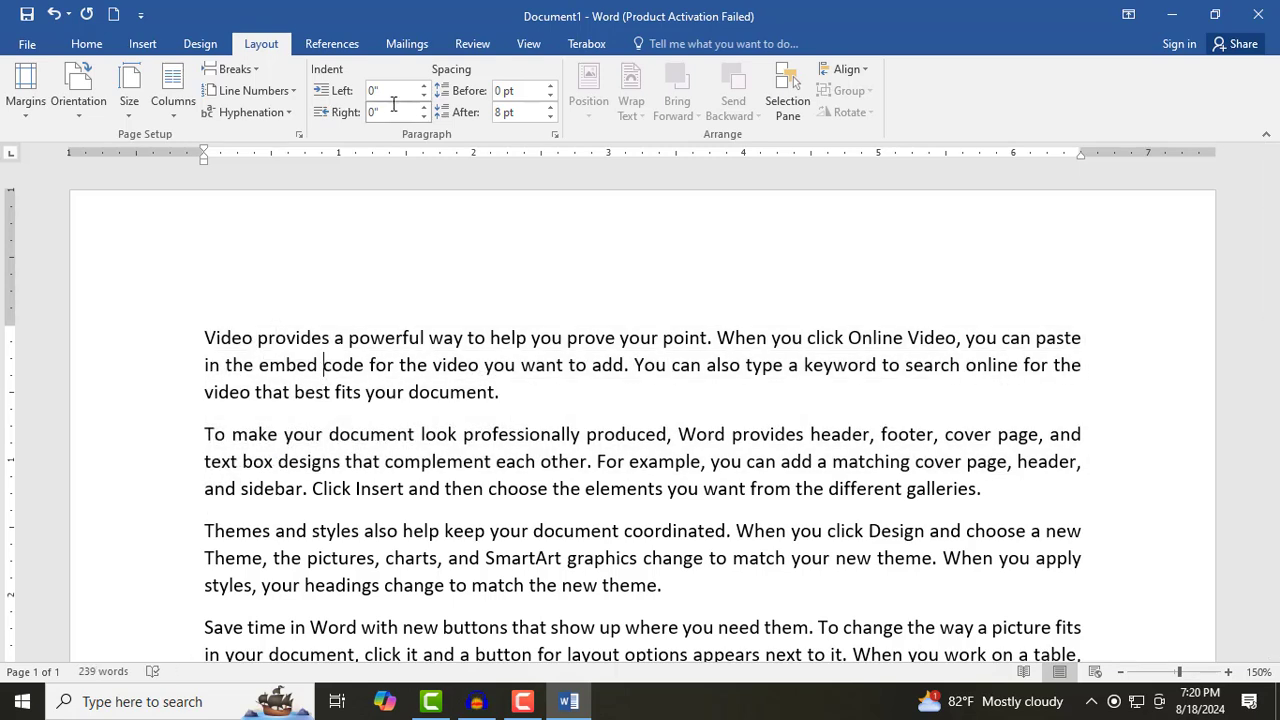
{"action": "left_click", "coordinate": [424, 87]}
{"action": "left_click", "coordinate": [424, 87]}
{"action": "left_click", "coordinate": [424, 87]}
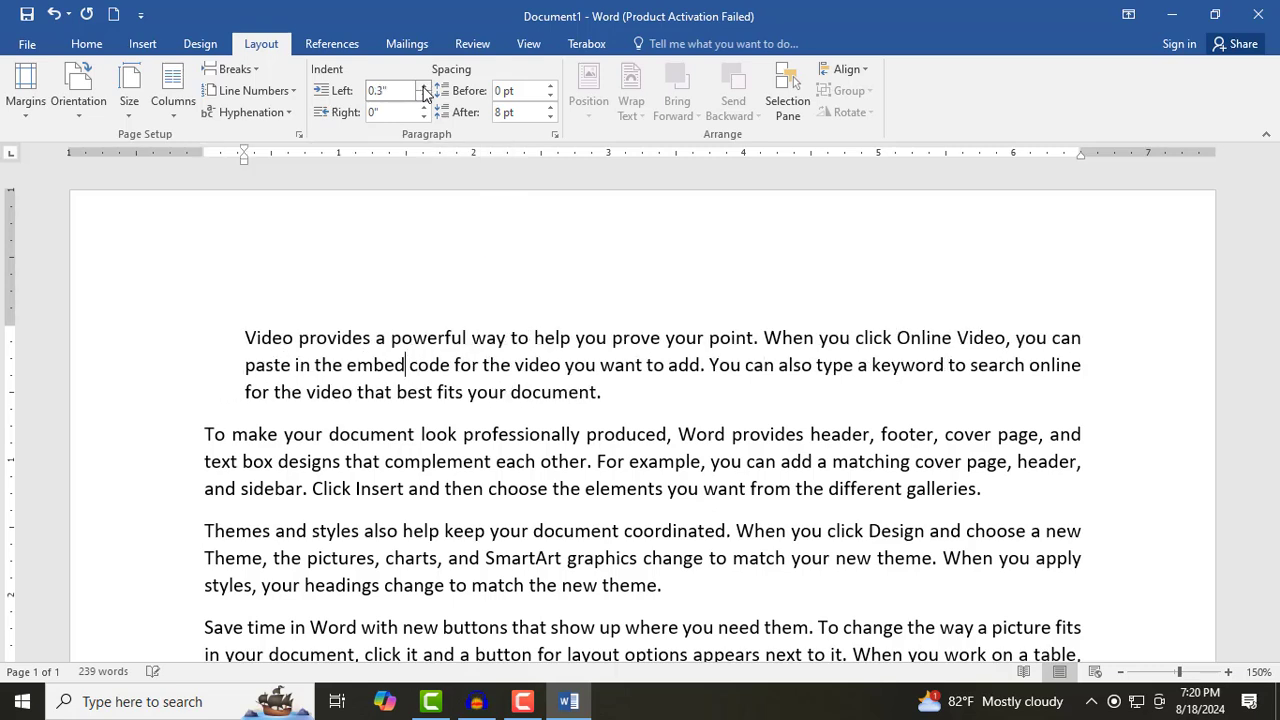
{"action": "left_click", "coordinate": [424, 87]}
{"action": "left_click", "coordinate": [424, 87]}
{"action": "left_click", "coordinate": [424, 87]}
{"action": "left_click", "coordinate": [424, 87]}
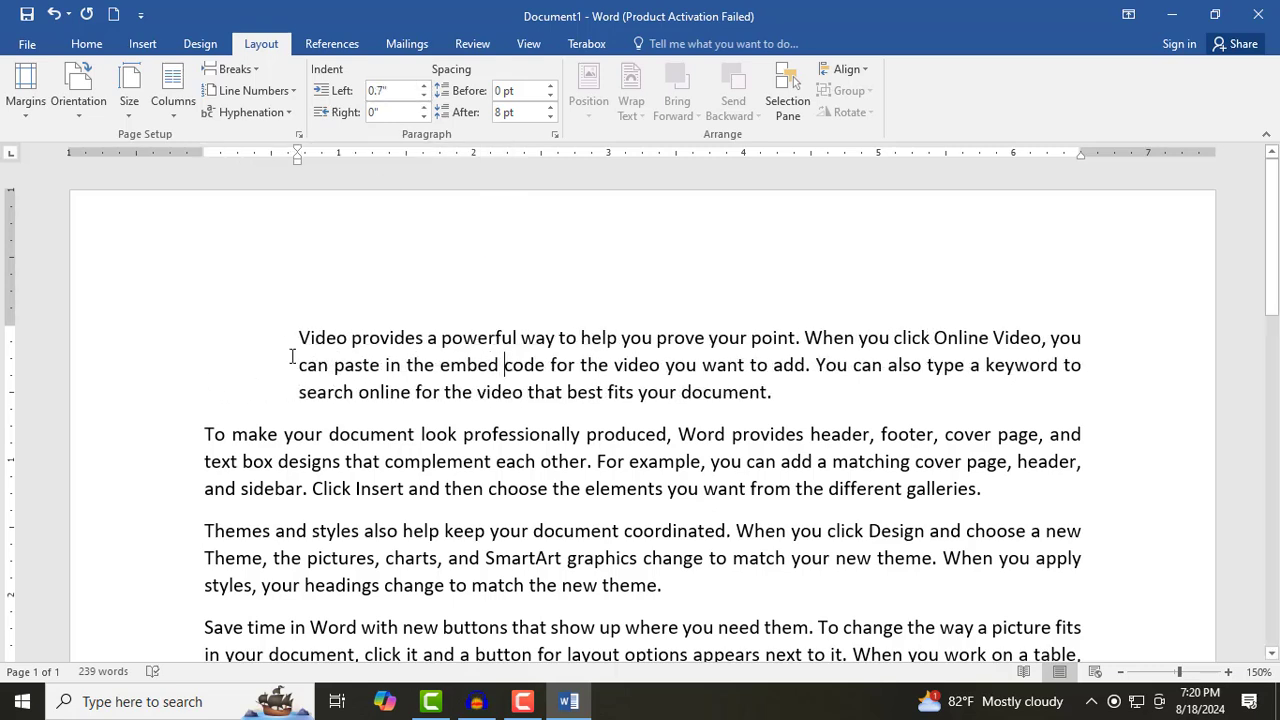
{"action": "left_click", "coordinate": [424, 87]}
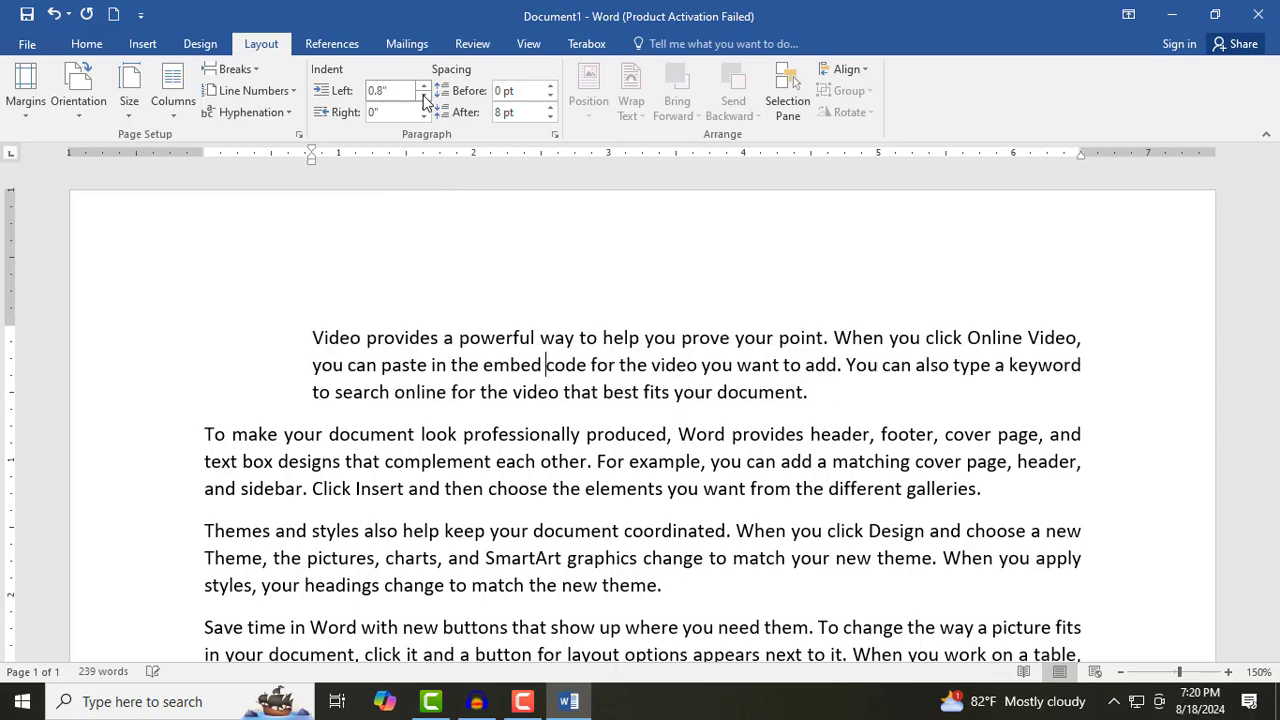
Lower the first paragraph's left indent to -1.2" so it extends past the page margin.
{"action": "left_click", "coordinate": [424, 96]}
{"action": "left_click", "coordinate": [424, 96]}
{"action": "left_click", "coordinate": [424, 96]}
{"action": "left_click", "coordinate": [424, 96]}
{"action": "left_click", "coordinate": [424, 96]}
{"action": "left_click", "coordinate": [424, 96]}
{"action": "left_click", "coordinate": [424, 96]}
{"action": "left_click", "coordinate": [424, 96]}
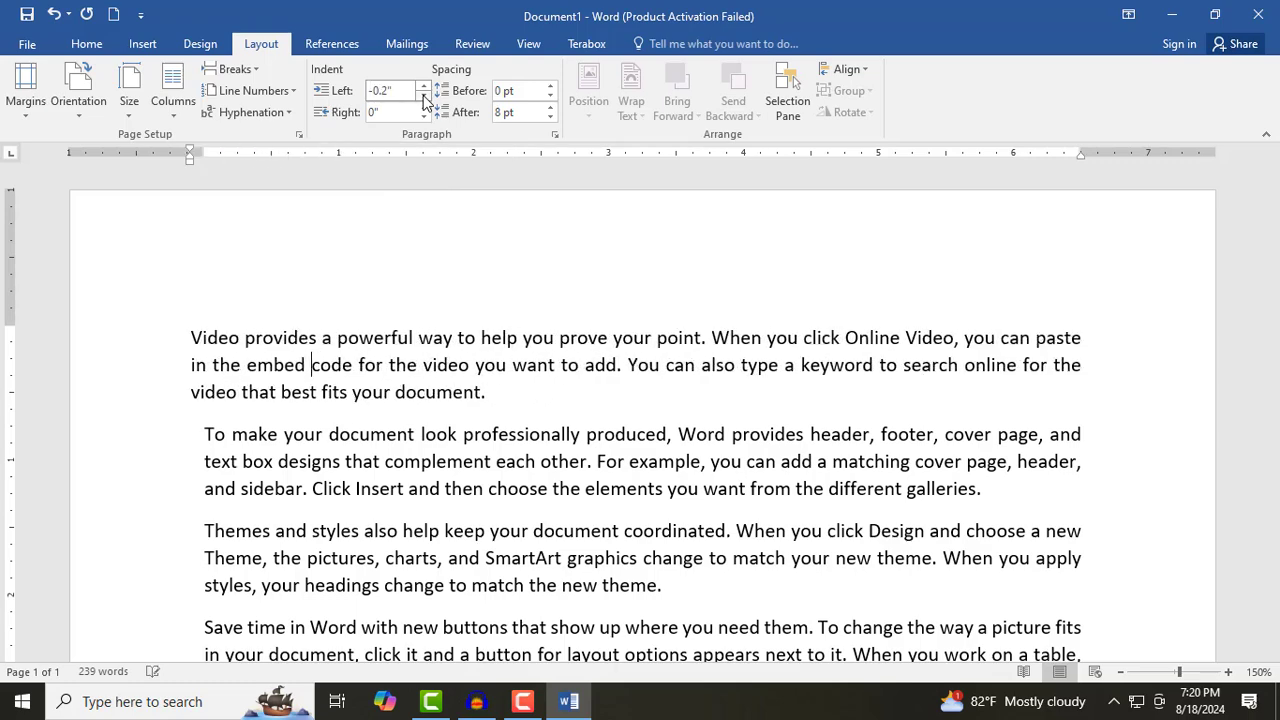
{"action": "left_click", "coordinate": [424, 96]}
{"action": "left_click", "coordinate": [424, 96]}
{"action": "left_click", "coordinate": [424, 96]}
{"action": "left_click", "coordinate": [424, 96]}
{"action": "left_click", "coordinate": [424, 96]}
{"action": "left_click", "coordinate": [424, 96]}
{"action": "left_click", "coordinate": [424, 96]}
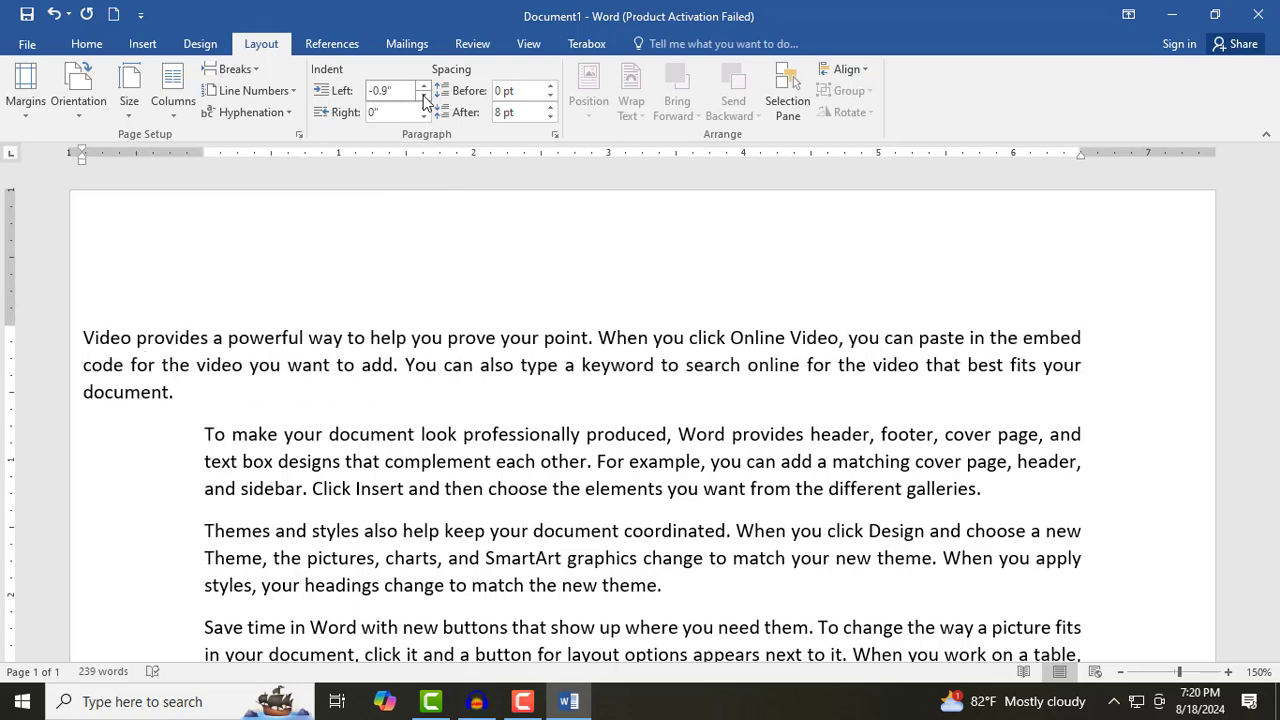
{"action": "left_click", "coordinate": [424, 96]}
{"action": "left_click", "coordinate": [424, 96]}
{"action": "left_click", "coordinate": [424, 96]}
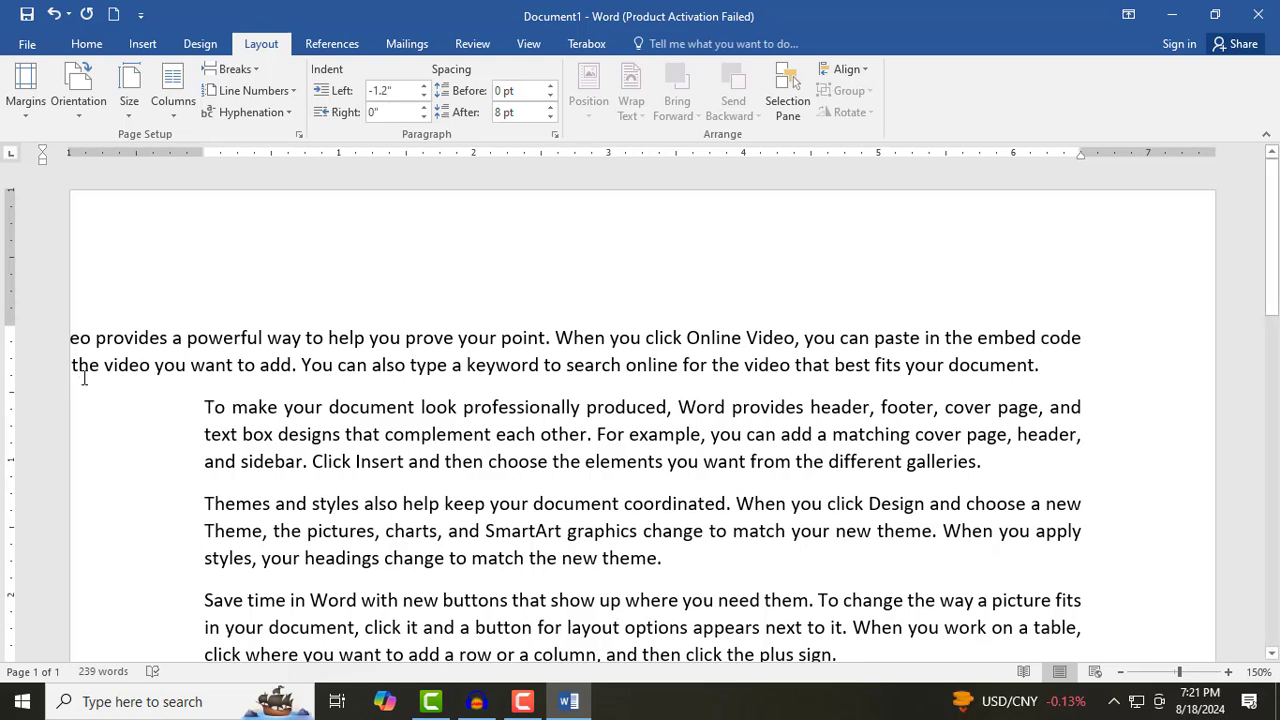
Reset the first paragraph's left indent to 0".
{"action": "left_click", "coordinate": [425, 87]}
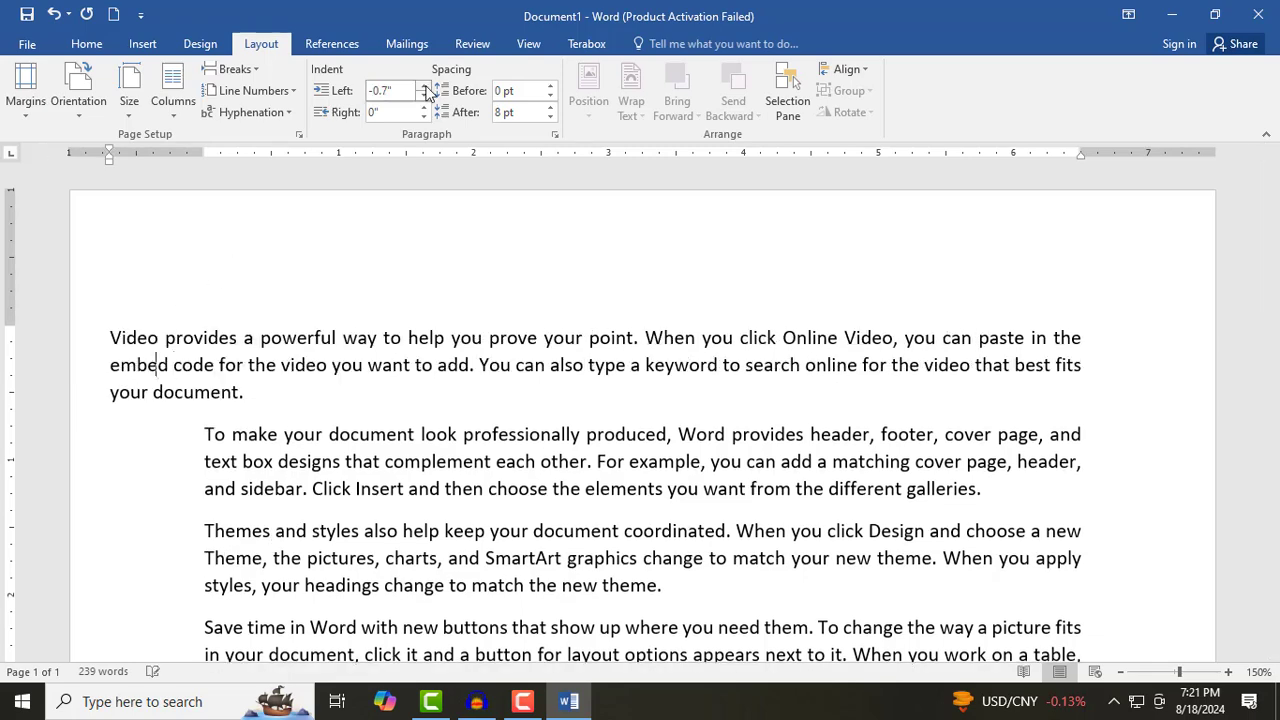
{"action": "left_click", "coordinate": [425, 87]}
{"action": "left_click", "coordinate": [425, 87]}
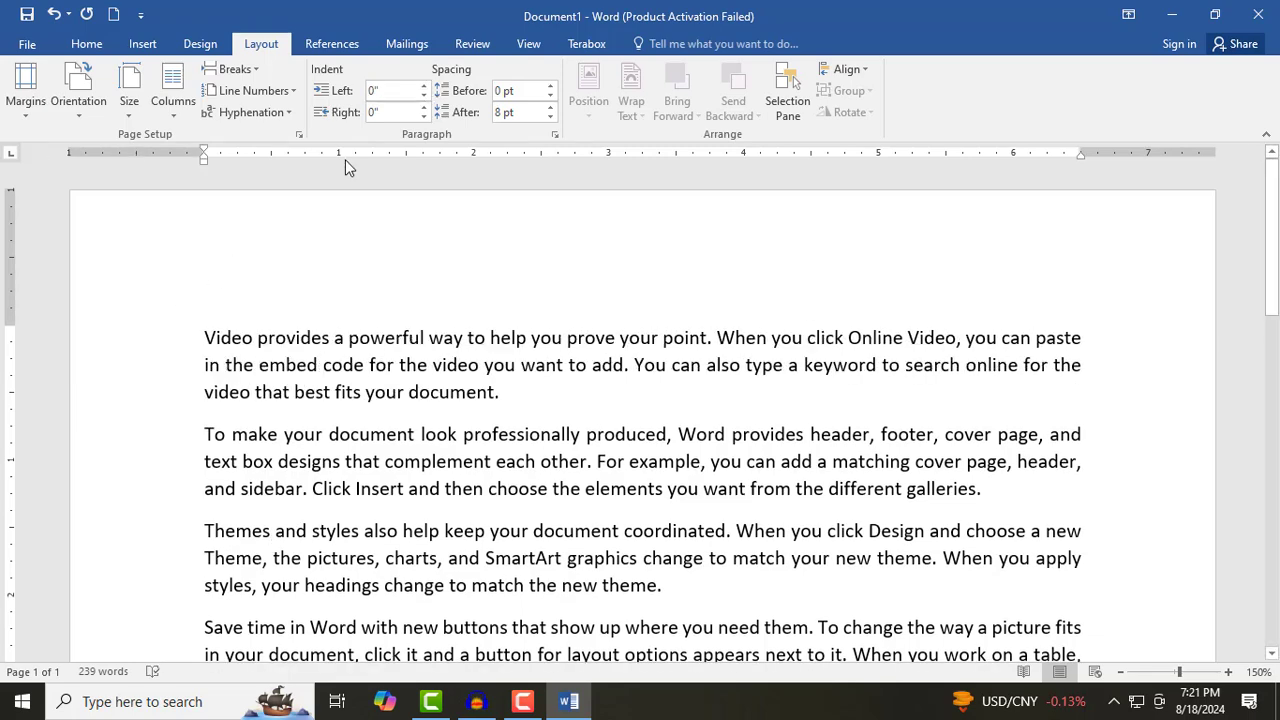
Increase the first paragraph's right indent past 0.5".
{"action": "left_click", "coordinate": [346, 112]}
{"action": "left_click", "coordinate": [424, 107]}
{"action": "left_click", "coordinate": [424, 107]}
{"action": "left_click", "coordinate": [424, 107]}
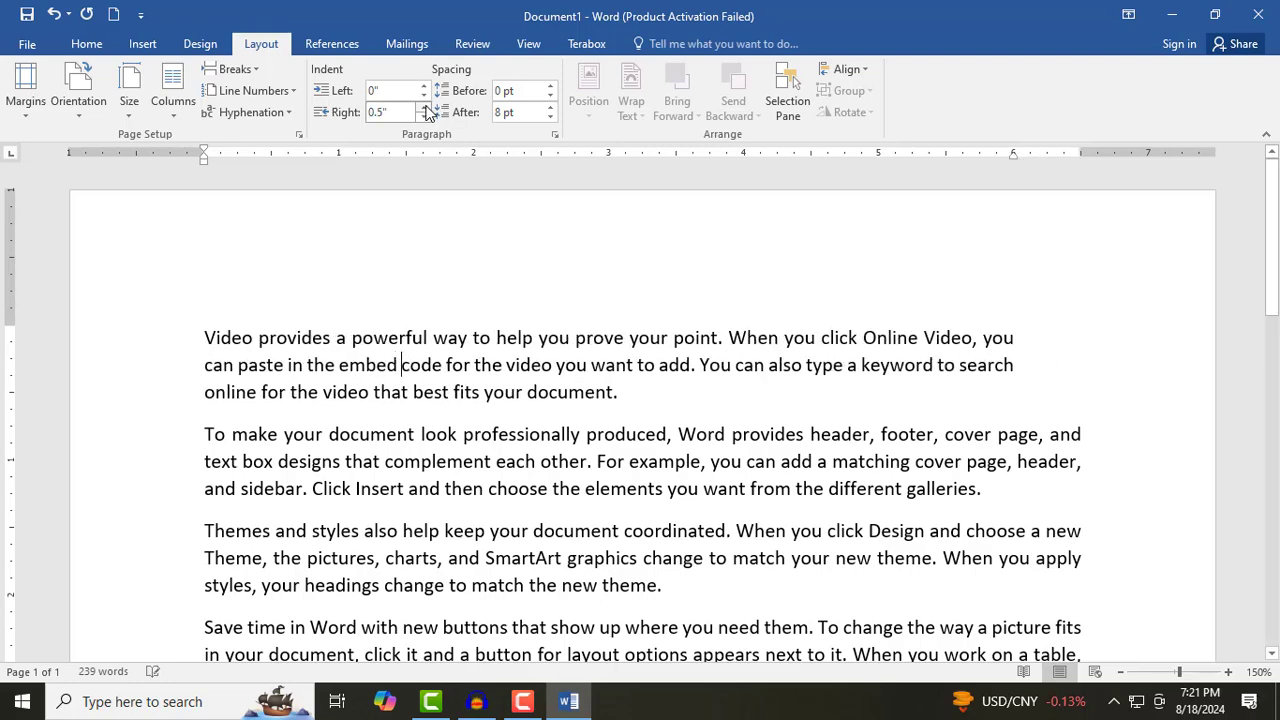
{"action": "left_click", "coordinate": [424, 107]}
{"action": "left_click", "coordinate": [424, 107]}
{"action": "left_click", "coordinate": [424, 107]}
Lower the first paragraph's right indent to -1.6" and return it to 0".
{"action": "left_click_drag", "start_coordinate": [422, 120], "coordinate": [425, 120]}
{"action": "left_click", "coordinate": [425, 120]}
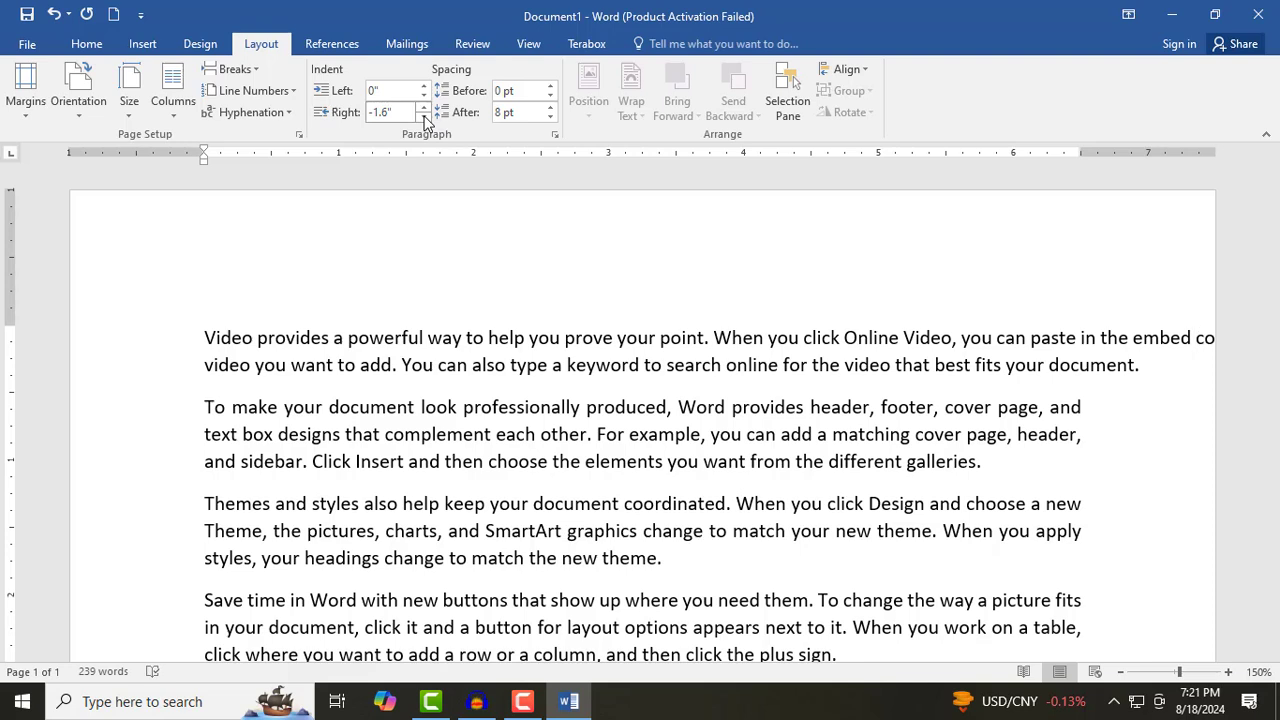
{"action": "left_click", "coordinate": [425, 109]}
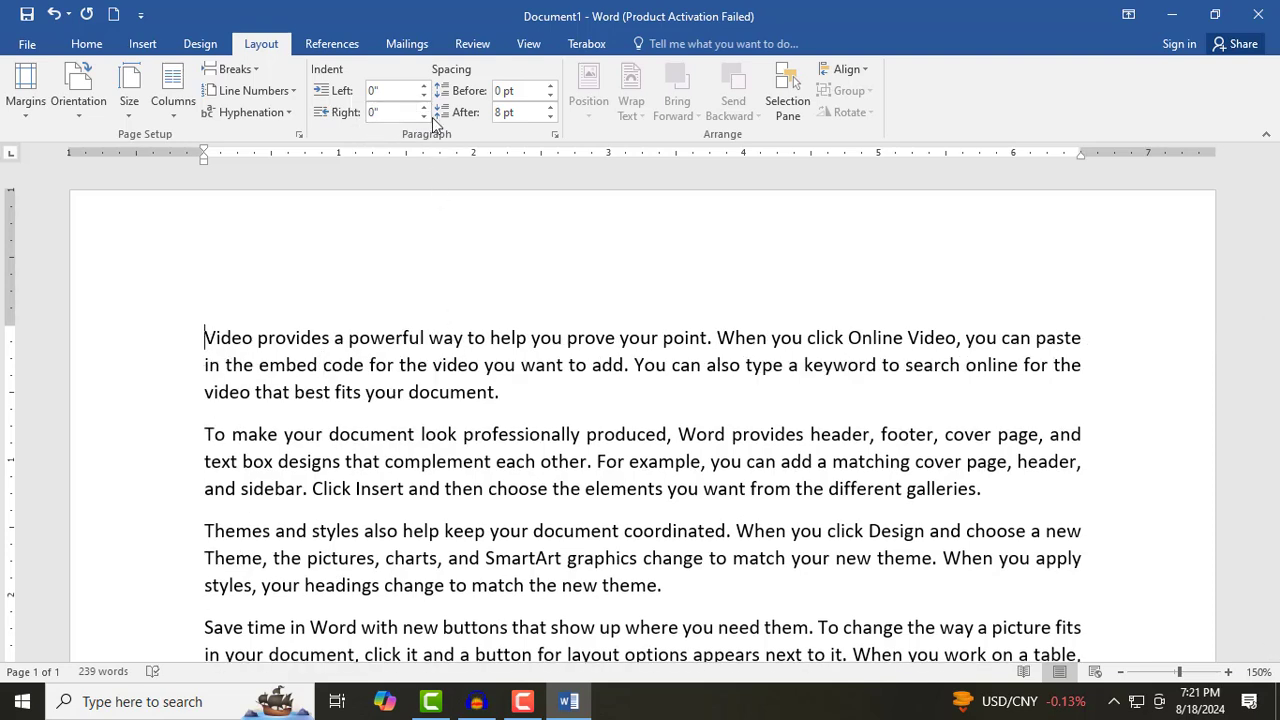
Set the spacing before the second paragraph to 30 pt.
{"action": "scroll", "coordinate": [369, 395], "scroll_direction": "down", "scroll_amount": 1}
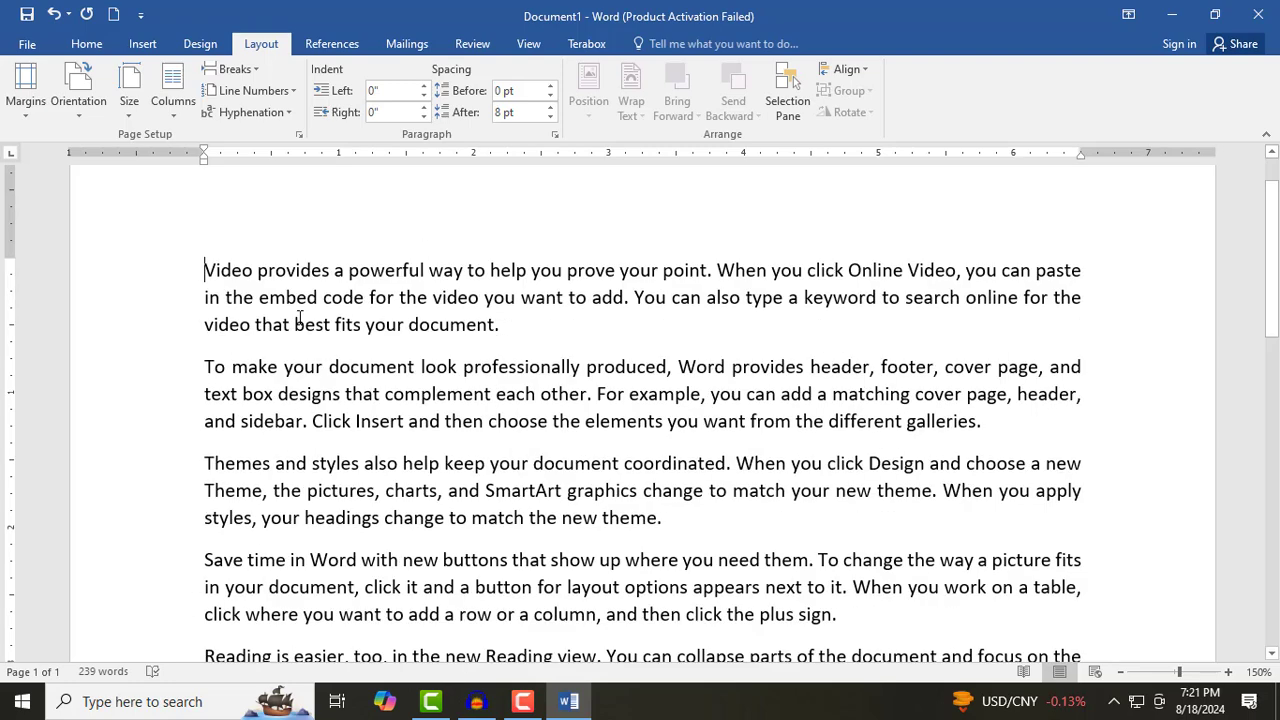
{"action": "left_click", "coordinate": [300, 326]}
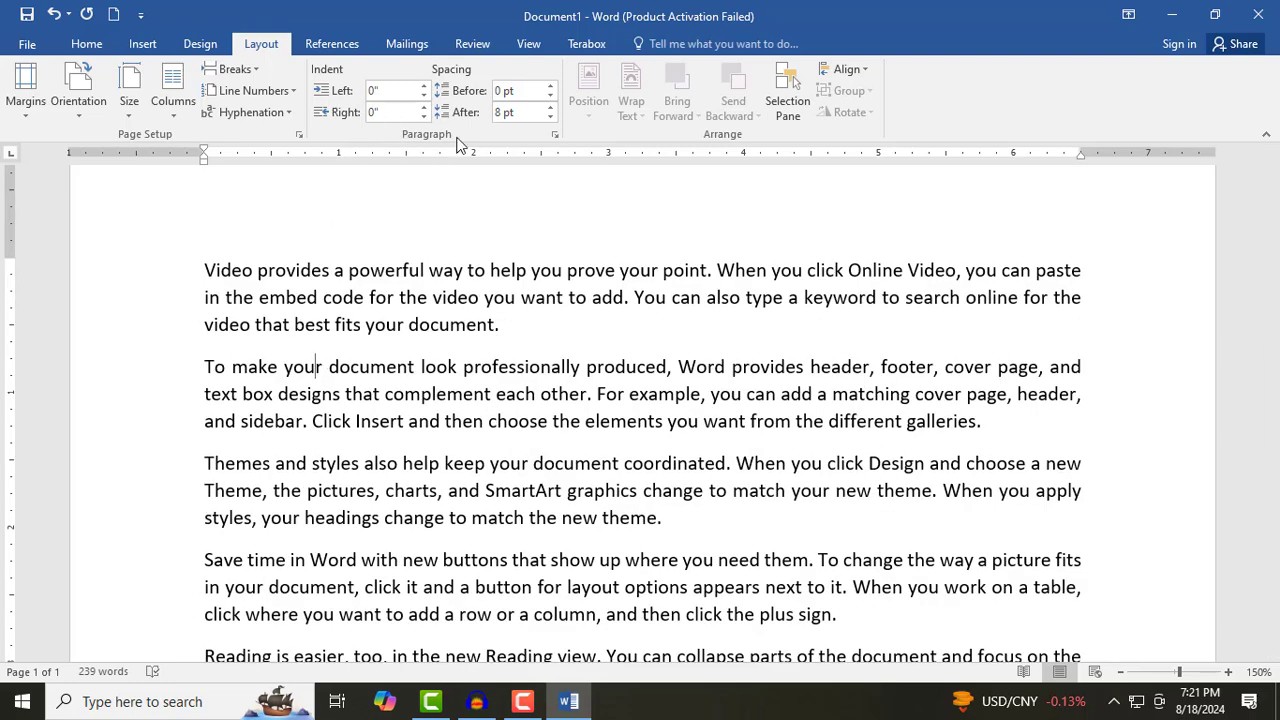
{"action": "left_click", "coordinate": [315, 370]}
{"action": "left_click", "coordinate": [551, 87]}
{"action": "left_click", "coordinate": [551, 87]}
{"action": "left_click", "coordinate": [551, 87]}
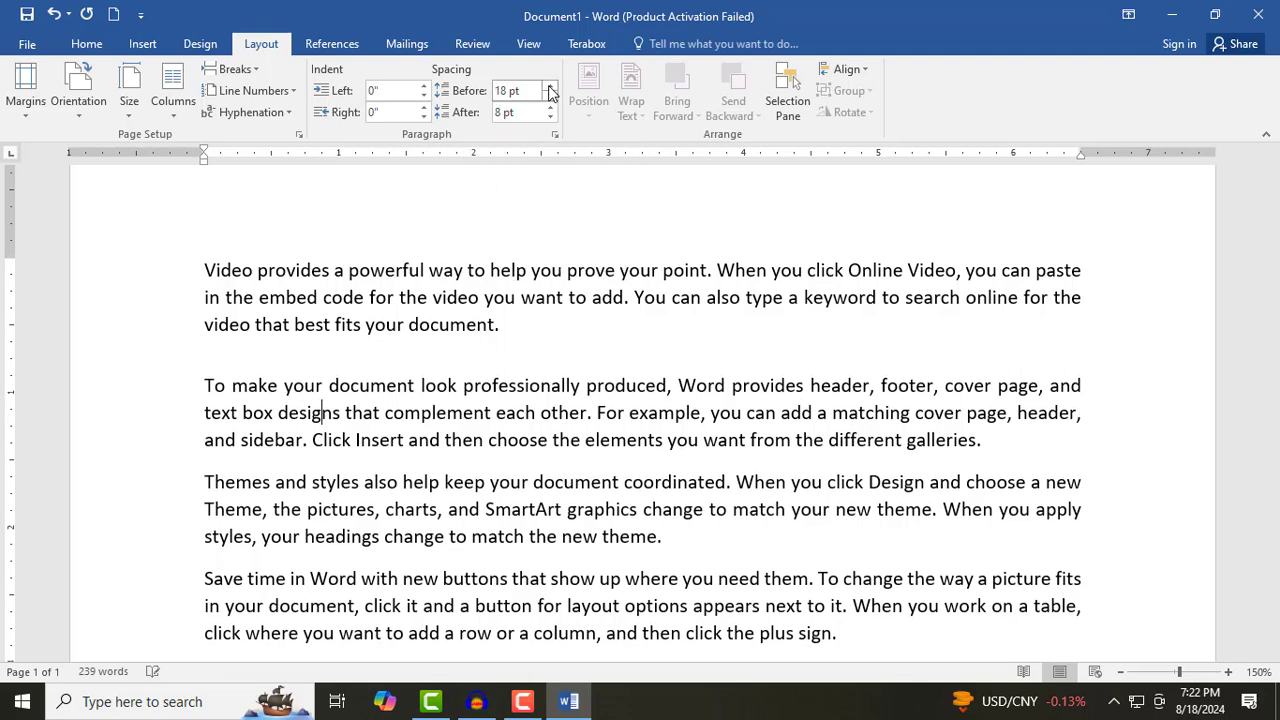
{"action": "left_click", "coordinate": [551, 87]}
{"action": "left_click", "coordinate": [551, 87]}
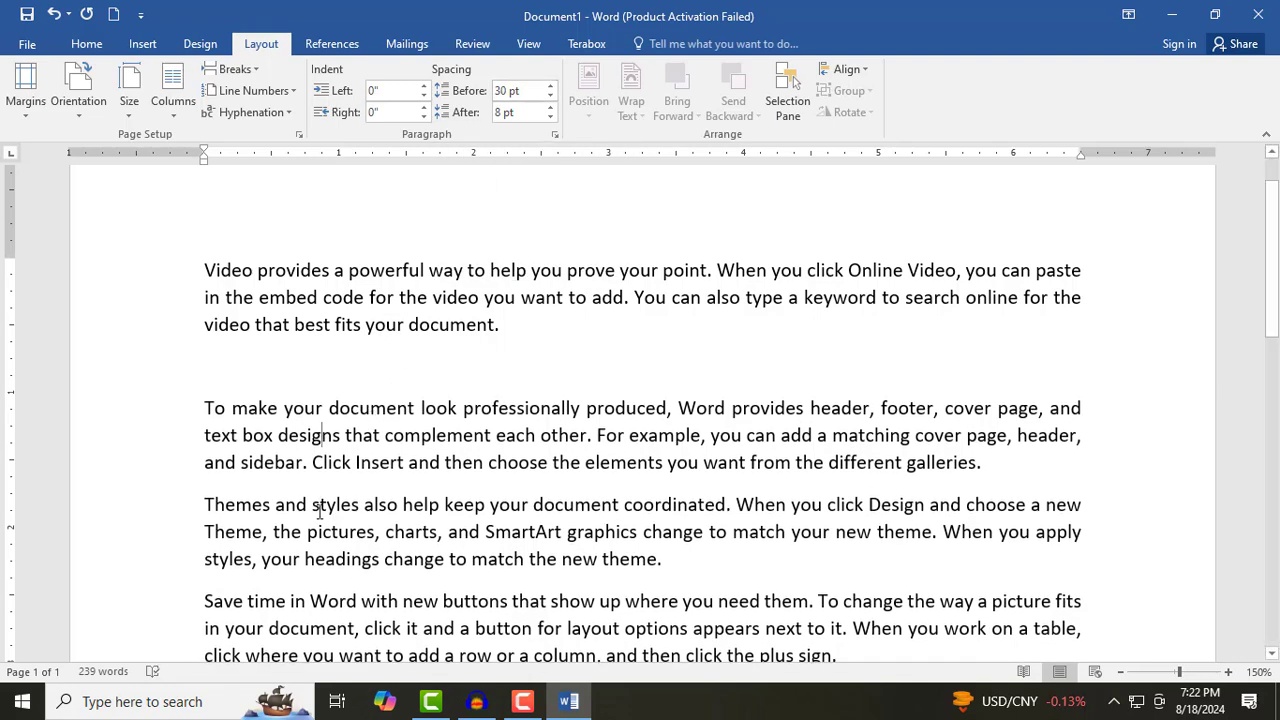
Set both the spacing after and the spacing before the second paragraph to 42 pt.
{"action": "left_click", "coordinate": [550, 107]}
{"action": "left_click", "coordinate": [550, 107]}
{"action": "left_click", "coordinate": [551, 108]}
{"action": "left_click", "coordinate": [551, 108]}
{"action": "left_click", "coordinate": [551, 108]}
{"action": "left_click", "coordinate": [551, 108]}
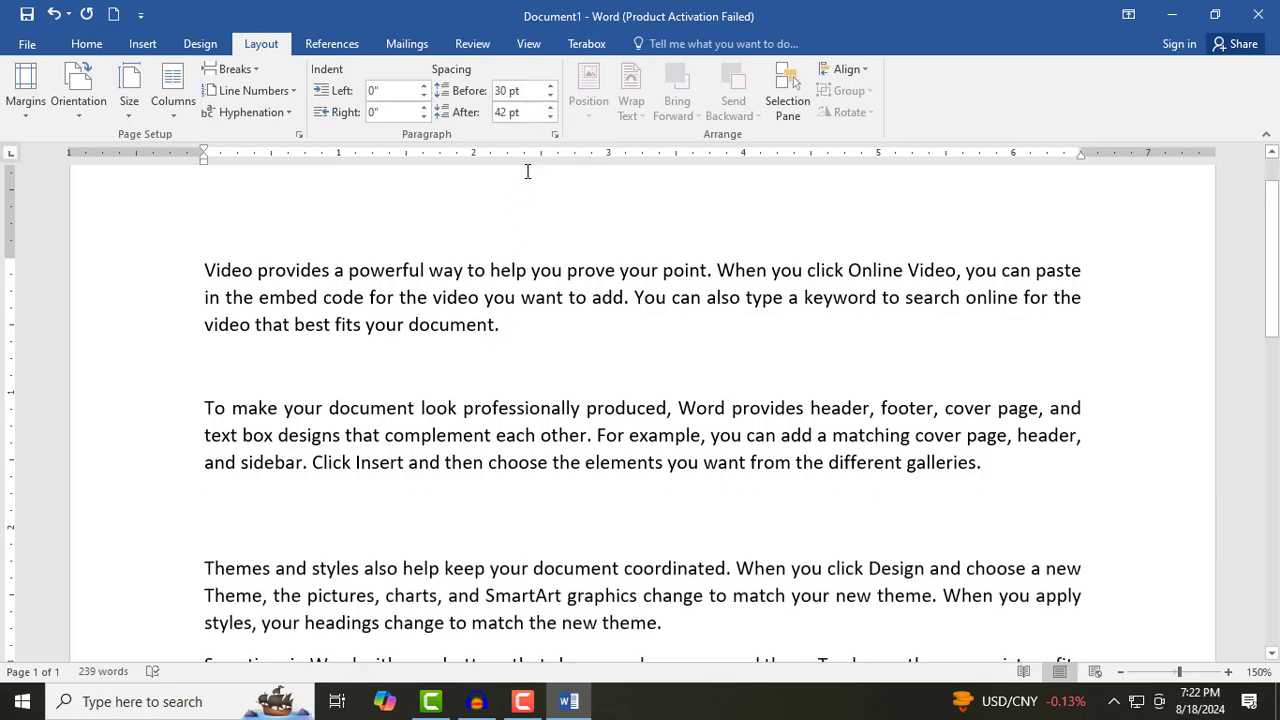
{"action": "left_click", "coordinate": [550, 86]}
{"action": "left_click", "coordinate": [550, 86]}
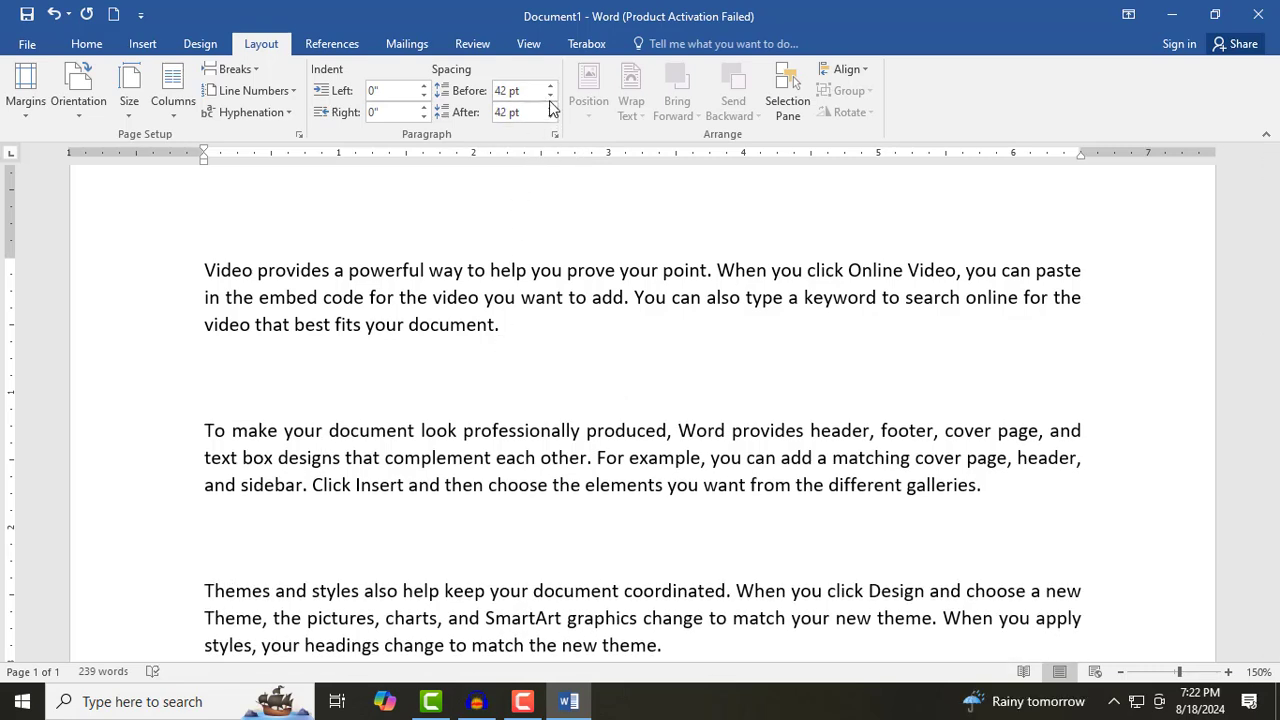
Reduce the second paragraph's spacing to 6 pt before and 12 pt after.
{"action": "left_click", "coordinate": [550, 96]}
{"action": "left_click", "coordinate": [550, 96]}
{"action": "left_click", "coordinate": [550, 96]}
{"action": "left_click", "coordinate": [550, 96]}
{"action": "left_click", "coordinate": [550, 96]}
{"action": "left_click", "coordinate": [550, 96]}
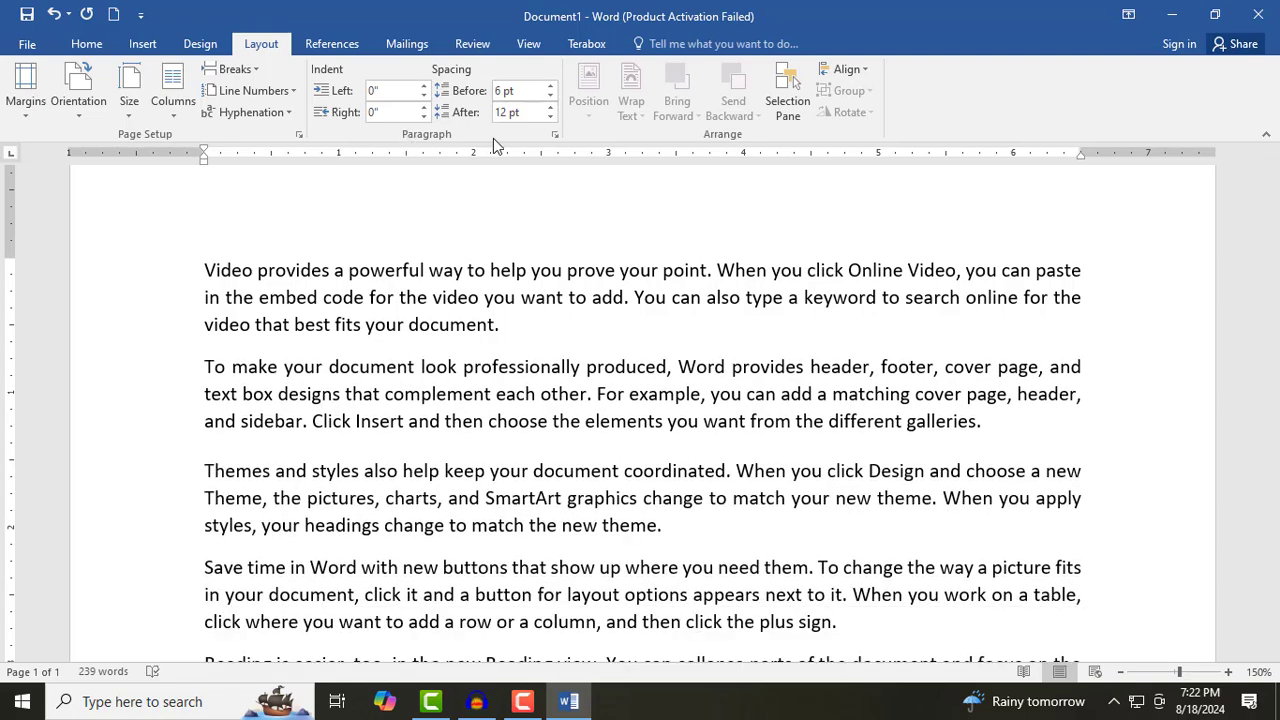
Apply a special first-line indent of 1" to the second paragraph through the Paragraph settings.
{"action": "left_click", "coordinate": [555, 134]}
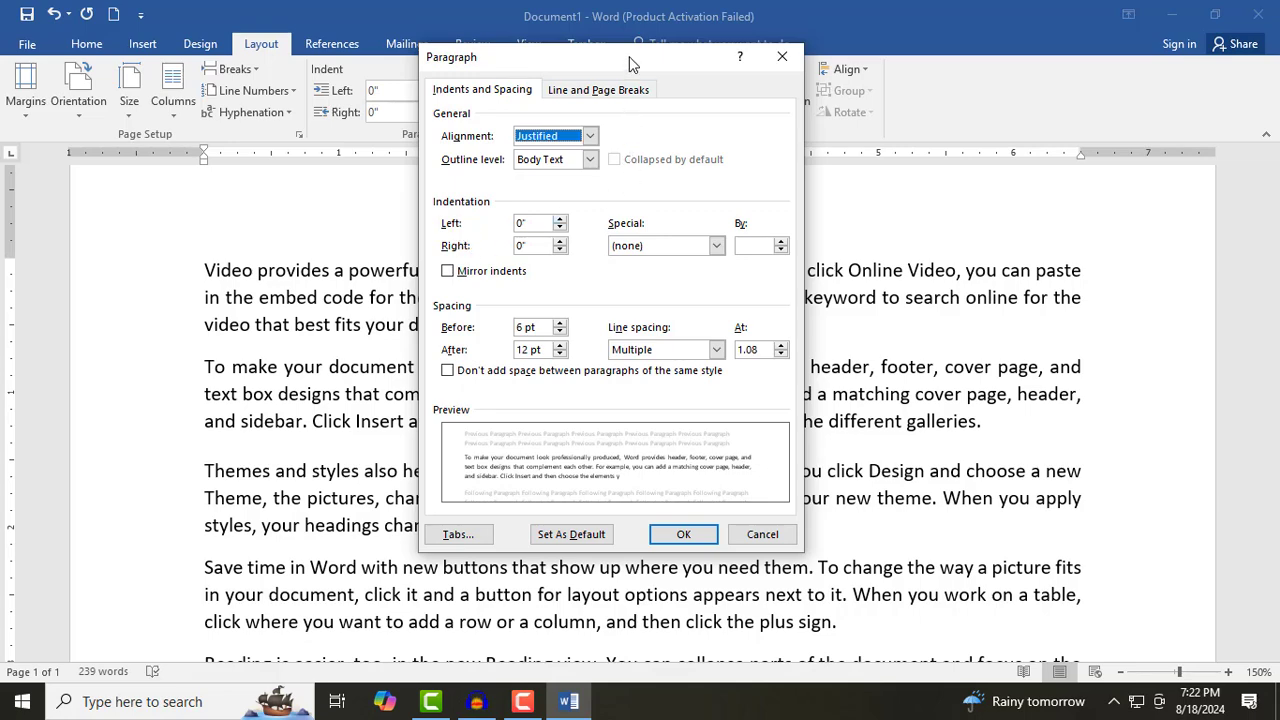
{"action": "left_click_drag", "start_coordinate": [630, 63], "coordinate": [765, 59]}
{"action": "left_click", "coordinate": [779, 243]}
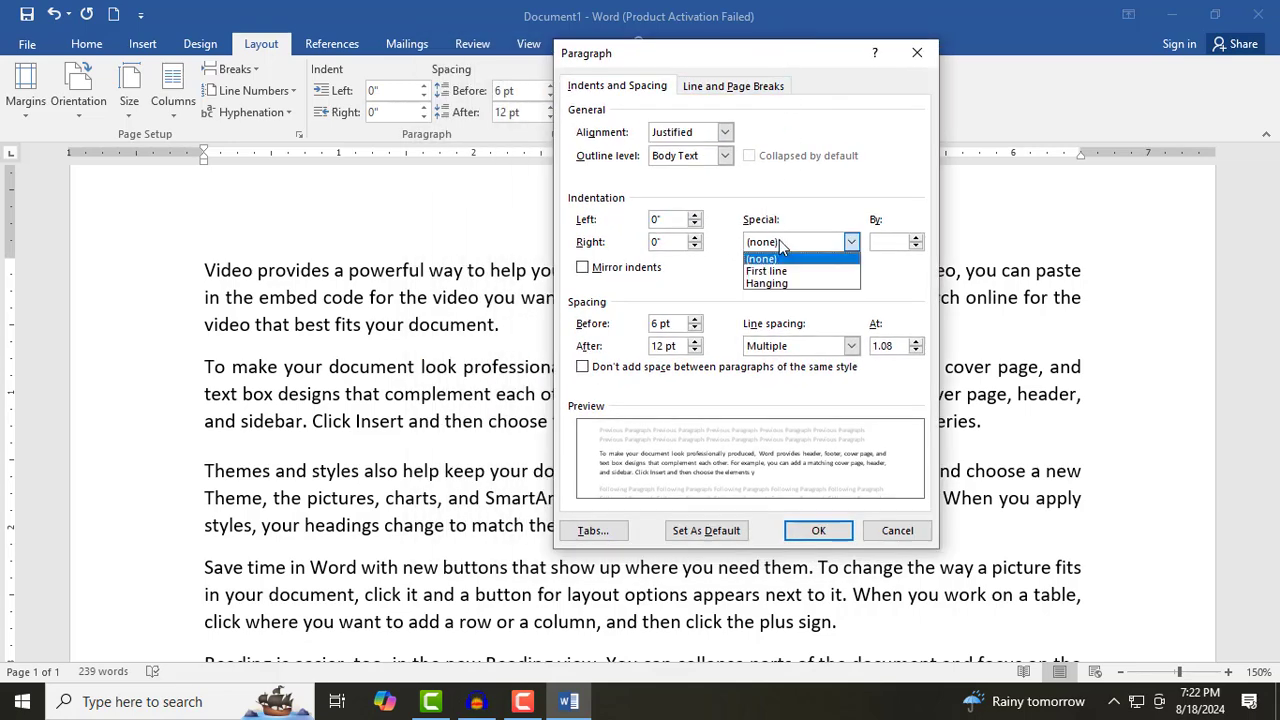
{"action": "left_click", "coordinate": [764, 272]}
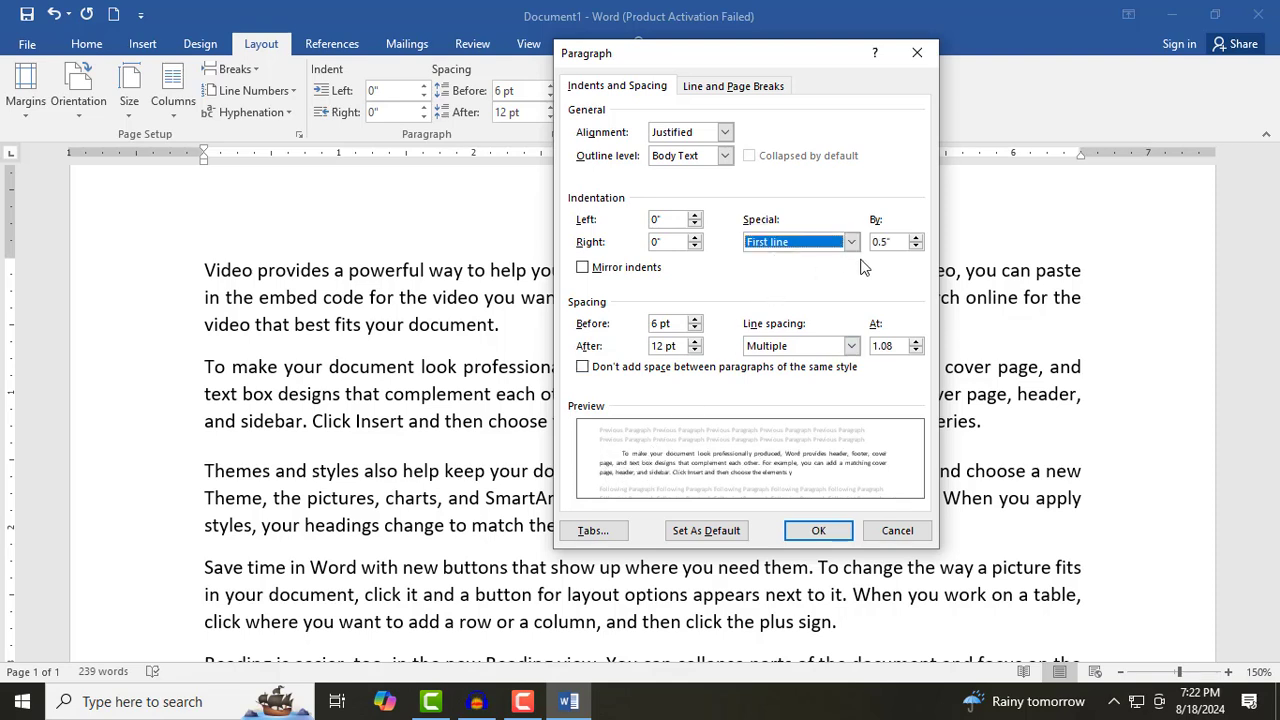
{"action": "left_click", "coordinate": [914, 238]}
{"action": "left_click", "coordinate": [915, 238]}
{"action": "left_click", "coordinate": [915, 238]}
{"action": "left_click", "coordinate": [915, 238]}
{"action": "left_click", "coordinate": [915, 238]}
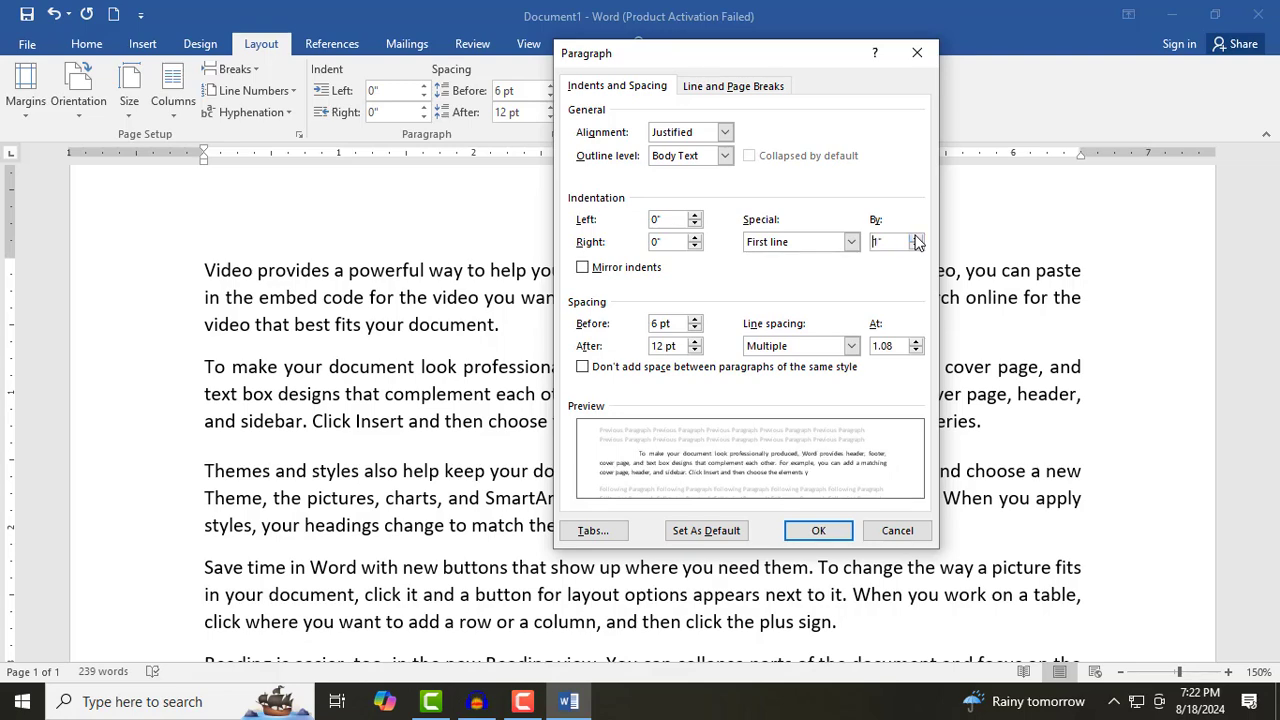
{"action": "left_click", "coordinate": [915, 238]}
{"action": "left_click", "coordinate": [915, 238]}
{"action": "left_click", "coordinate": [916, 246]}
{"action": "left_click", "coordinate": [916, 246]}
{"action": "left_click", "coordinate": [814, 530]}
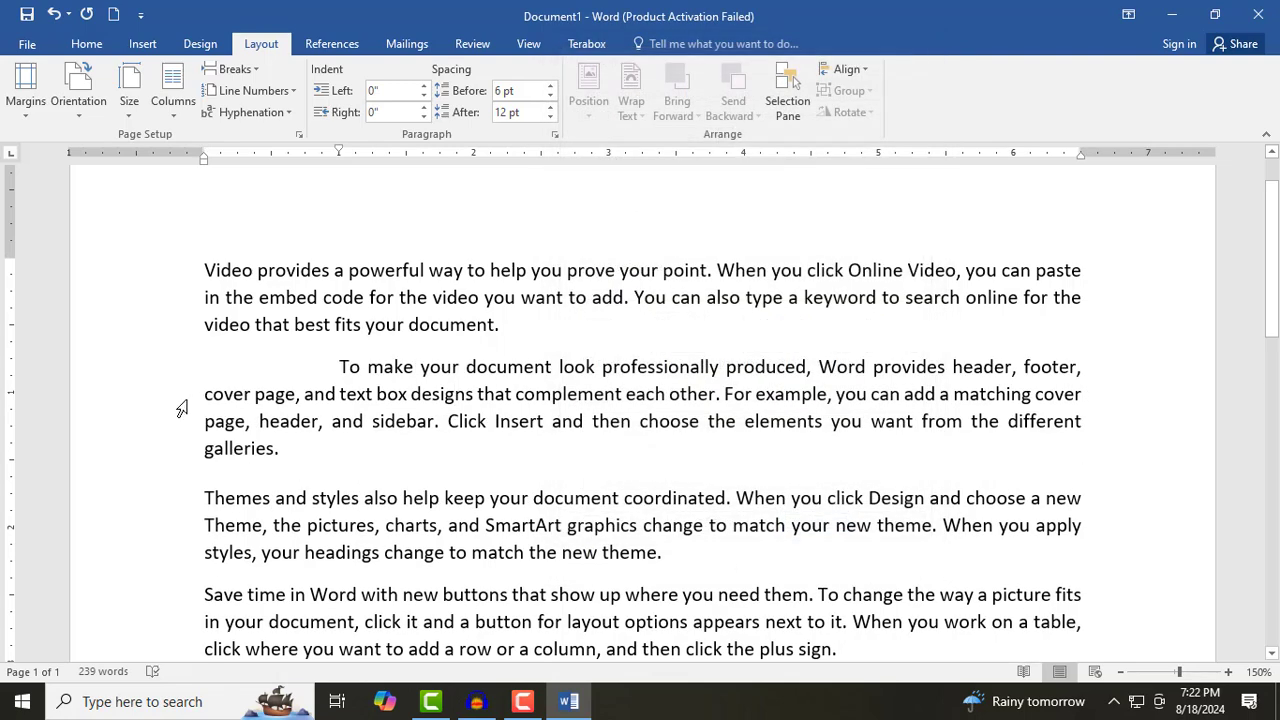
Change the second paragraph's special indentation to Hanging by 1" in the Paragraph settings.
{"action": "left_click", "coordinate": [556, 141]}
{"action": "left_click", "coordinate": [850, 242]}
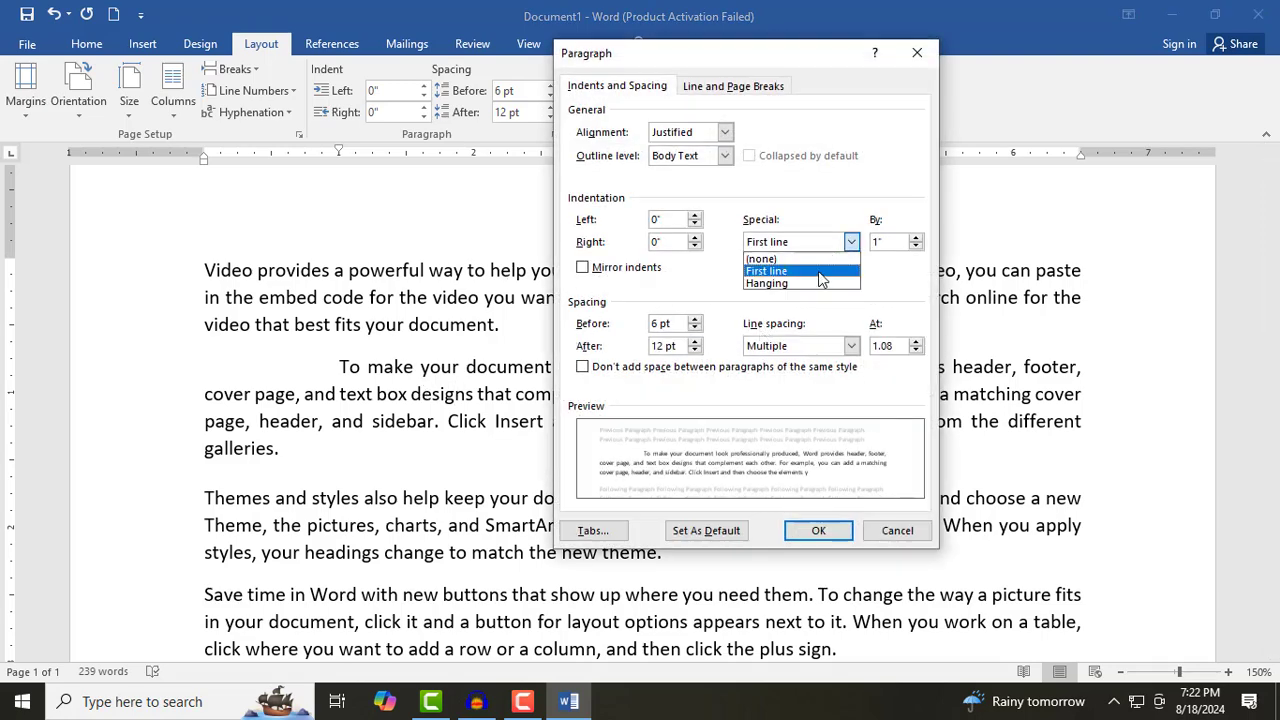
{"action": "left_click", "coordinate": [812, 283]}
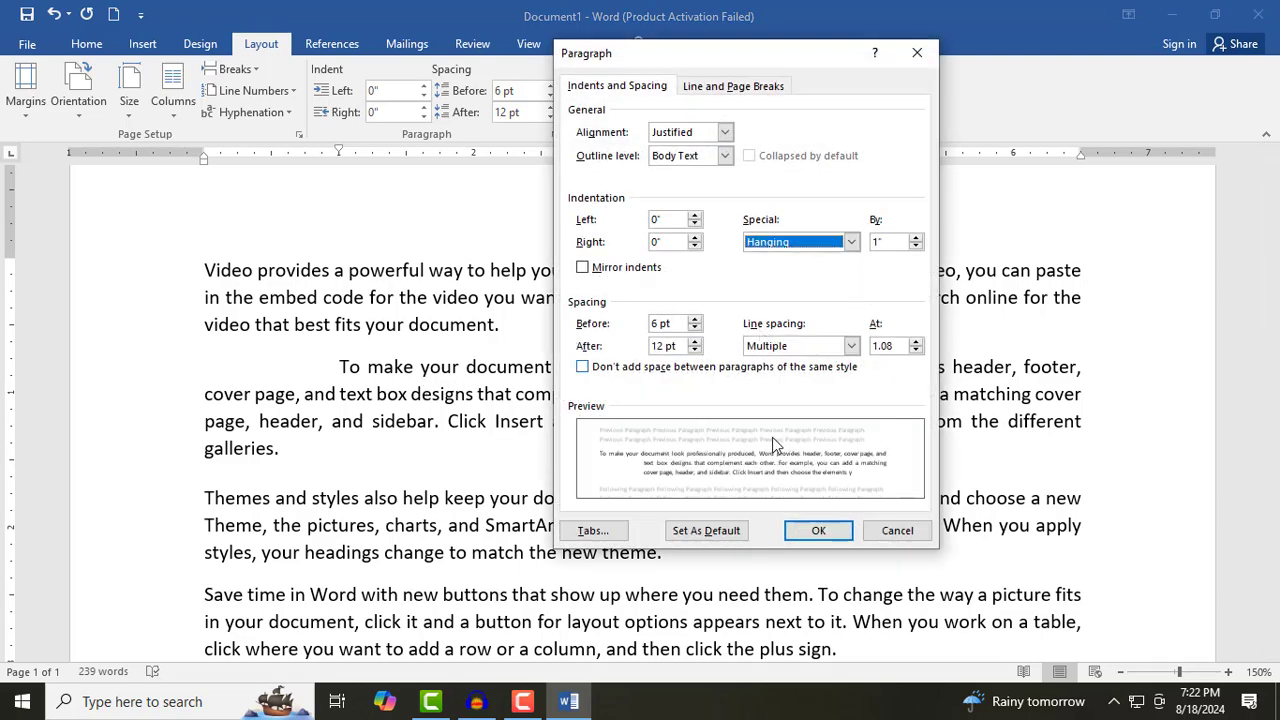
{"action": "left_click", "coordinate": [818, 531]}
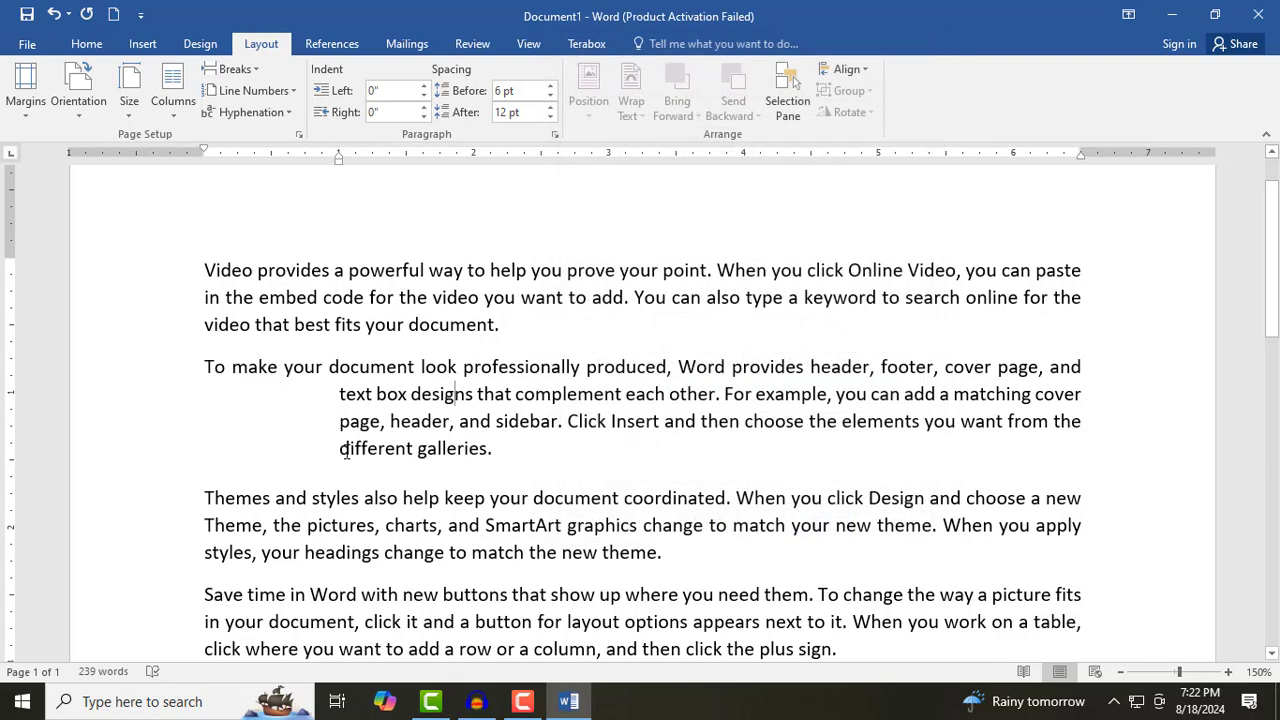
Remove the second paragraph's special indentation and set its line spacing to 1.5 lines in the Paragraph settings.
{"action": "left_click", "coordinate": [555, 134]}
{"action": "left_click", "coordinate": [851, 244]}
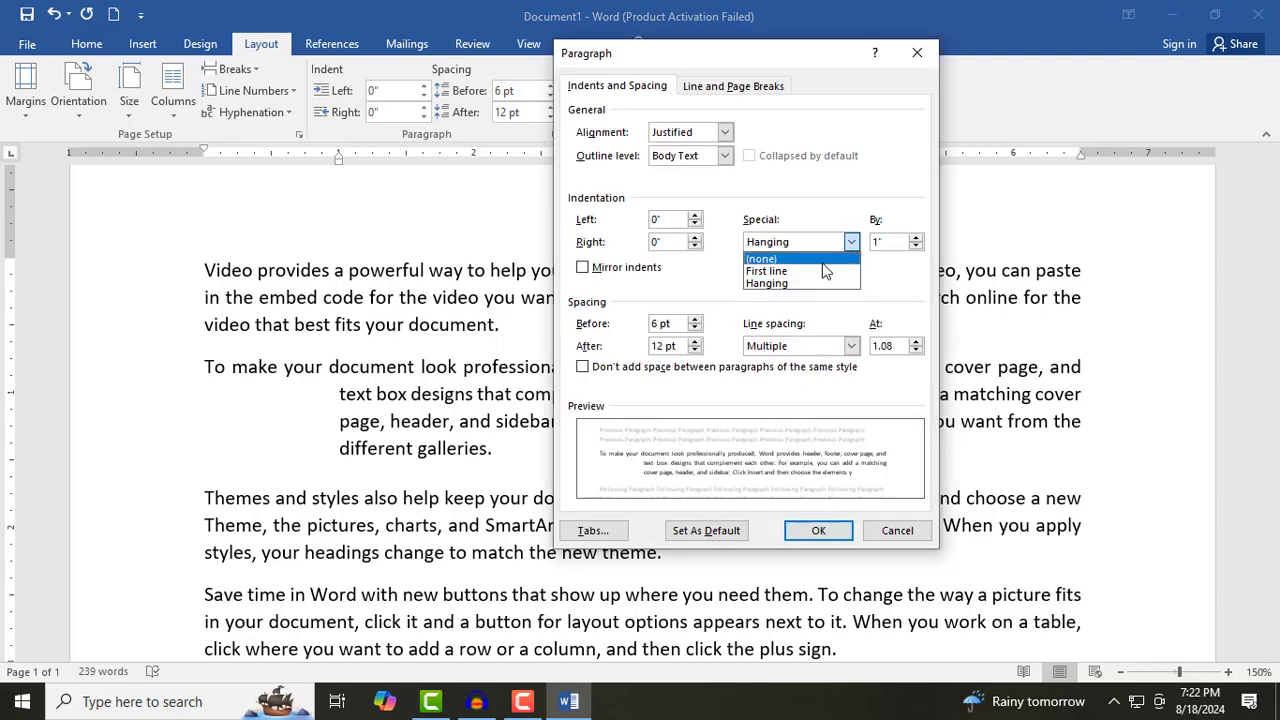
{"action": "left_click", "coordinate": [822, 261]}
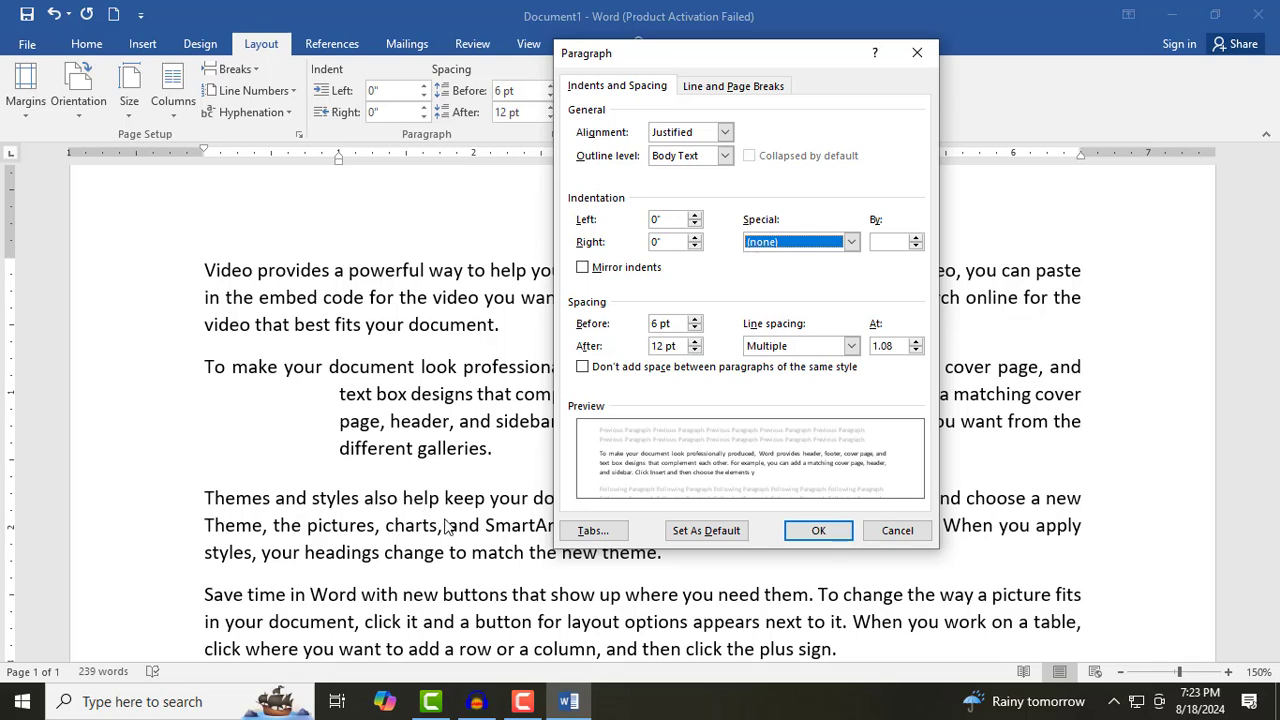
{"action": "left_click_drag", "start_coordinate": [697, 60], "coordinate": [771, 80]}
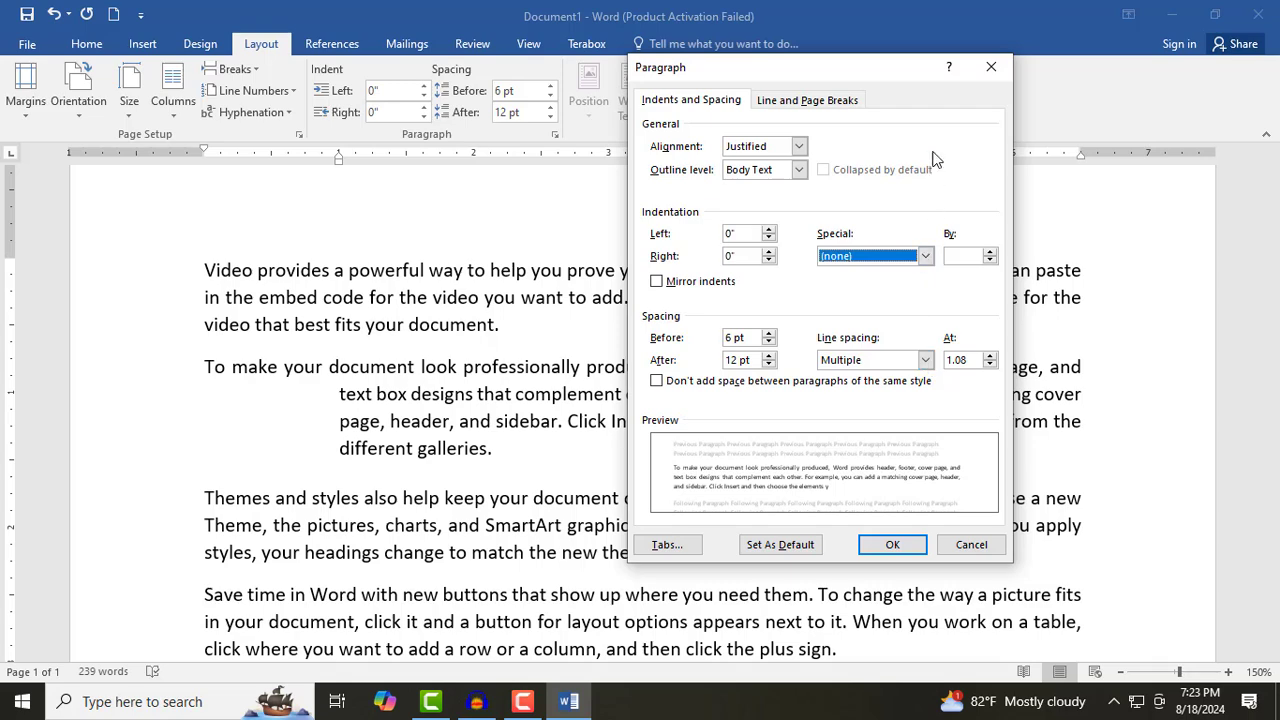
{"action": "left_click_drag", "start_coordinate": [851, 69], "coordinate": [850, 42]}
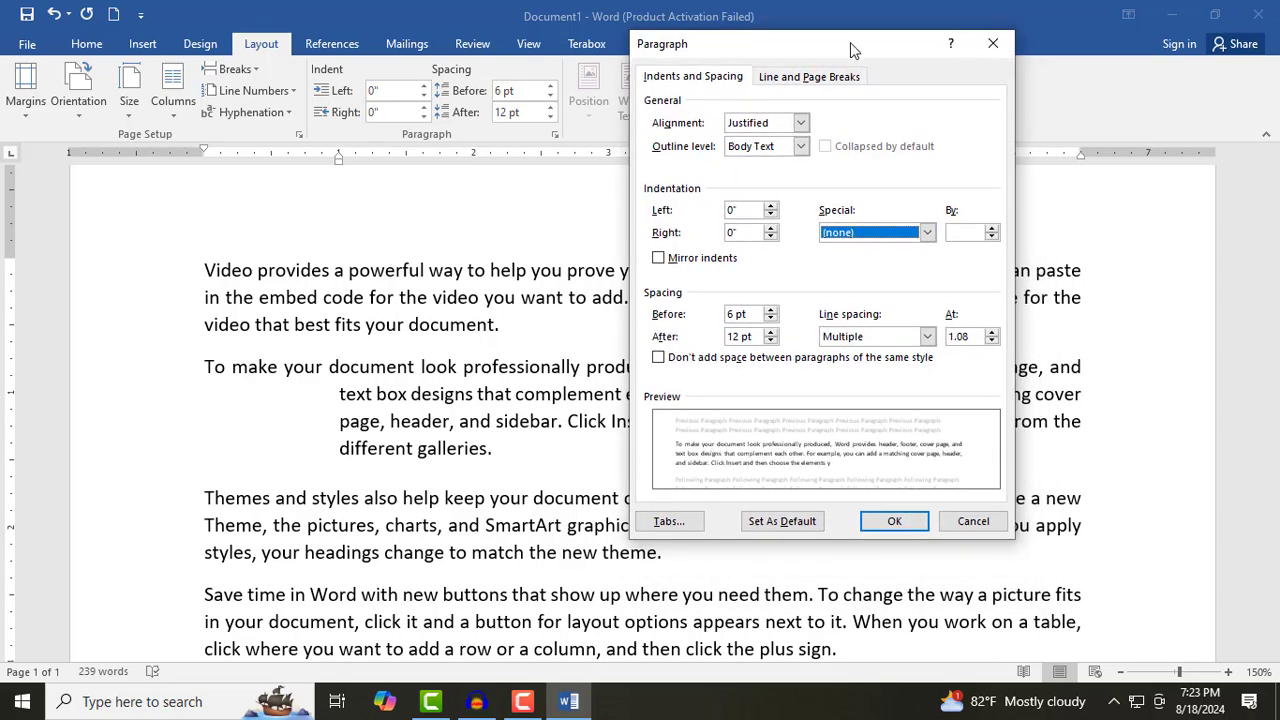
{"action": "left_click", "coordinate": [927, 335]}
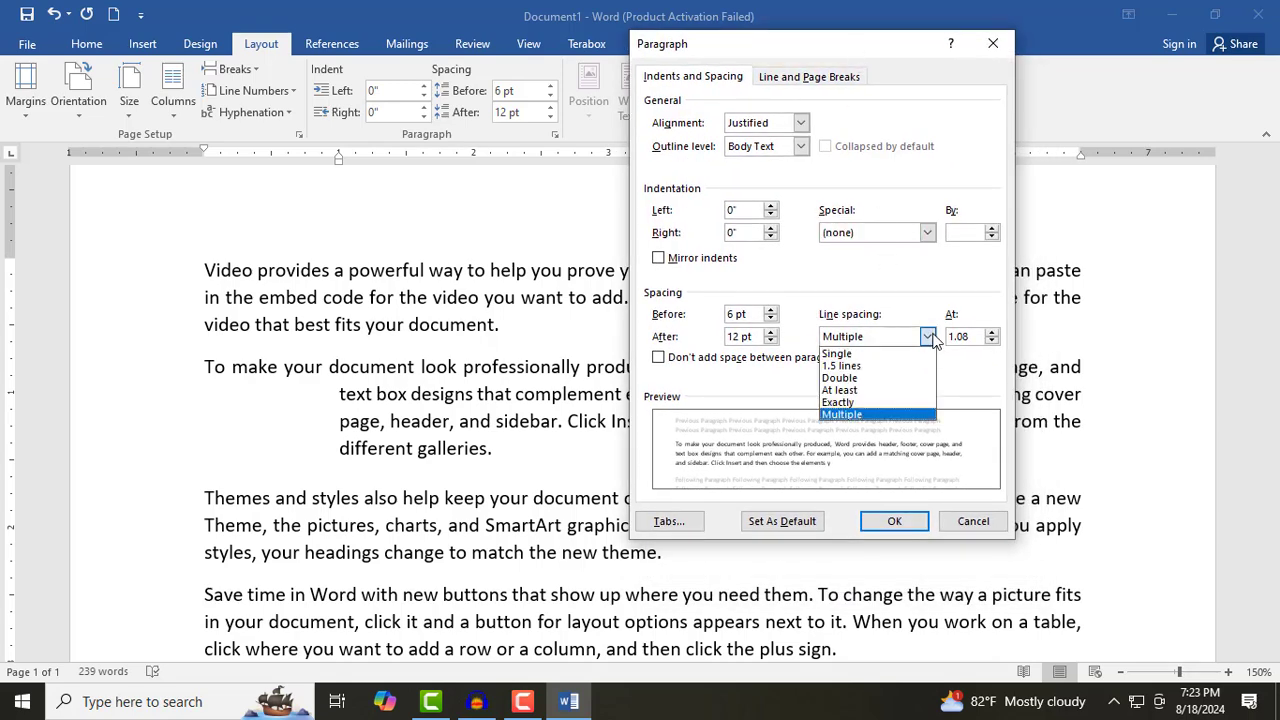
{"action": "left_click", "coordinate": [891, 366]}
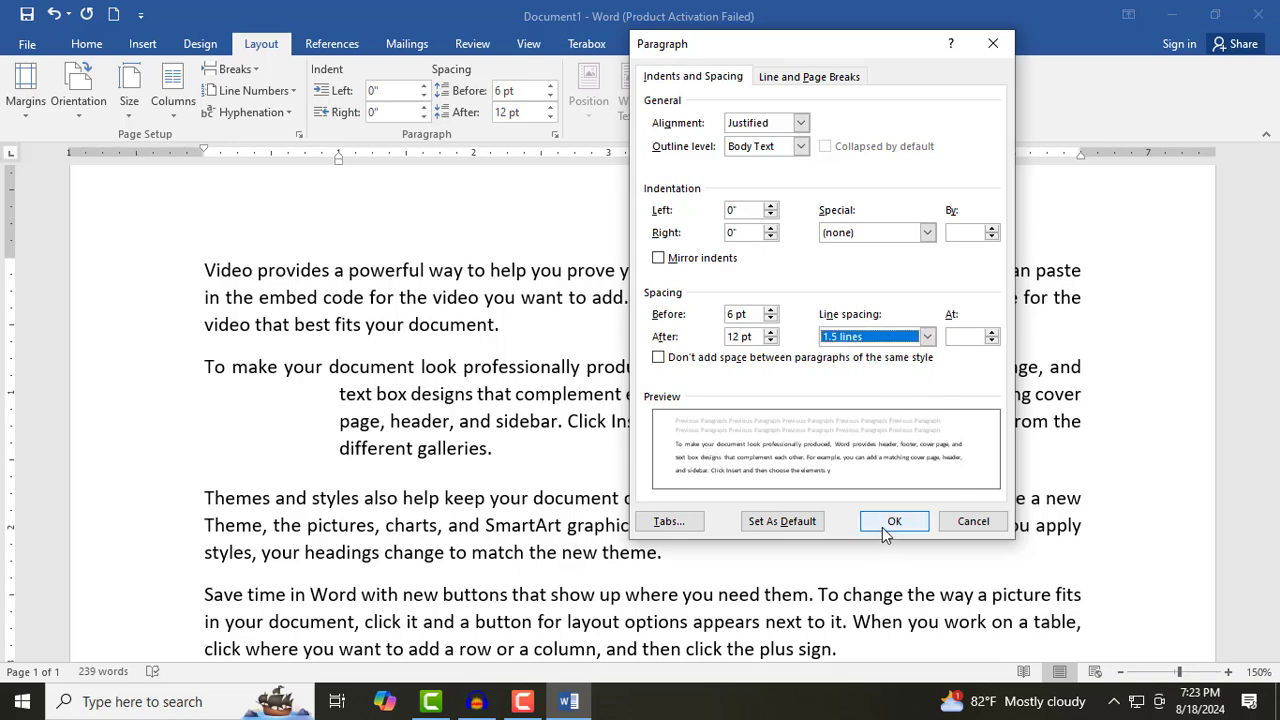
{"action": "left_click", "coordinate": [884, 528]}
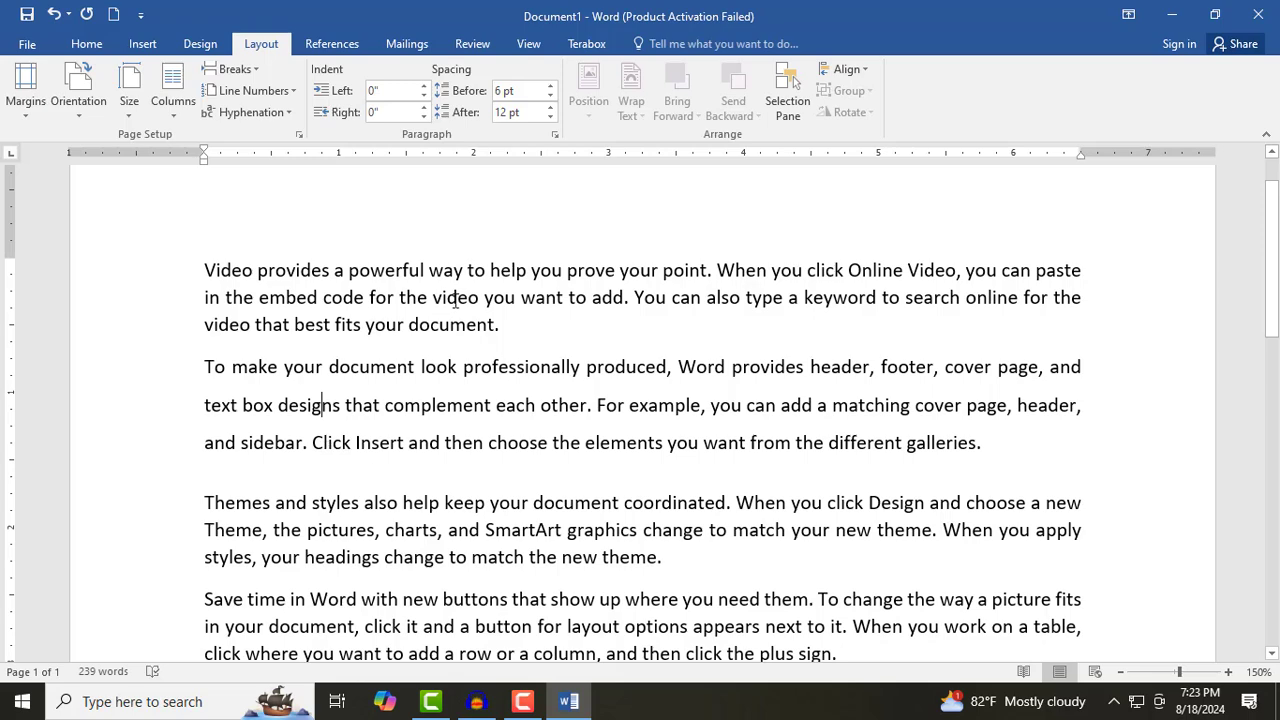
Change the second paragraph's line spacing to Double.
{"action": "left_click", "coordinate": [554, 134]}
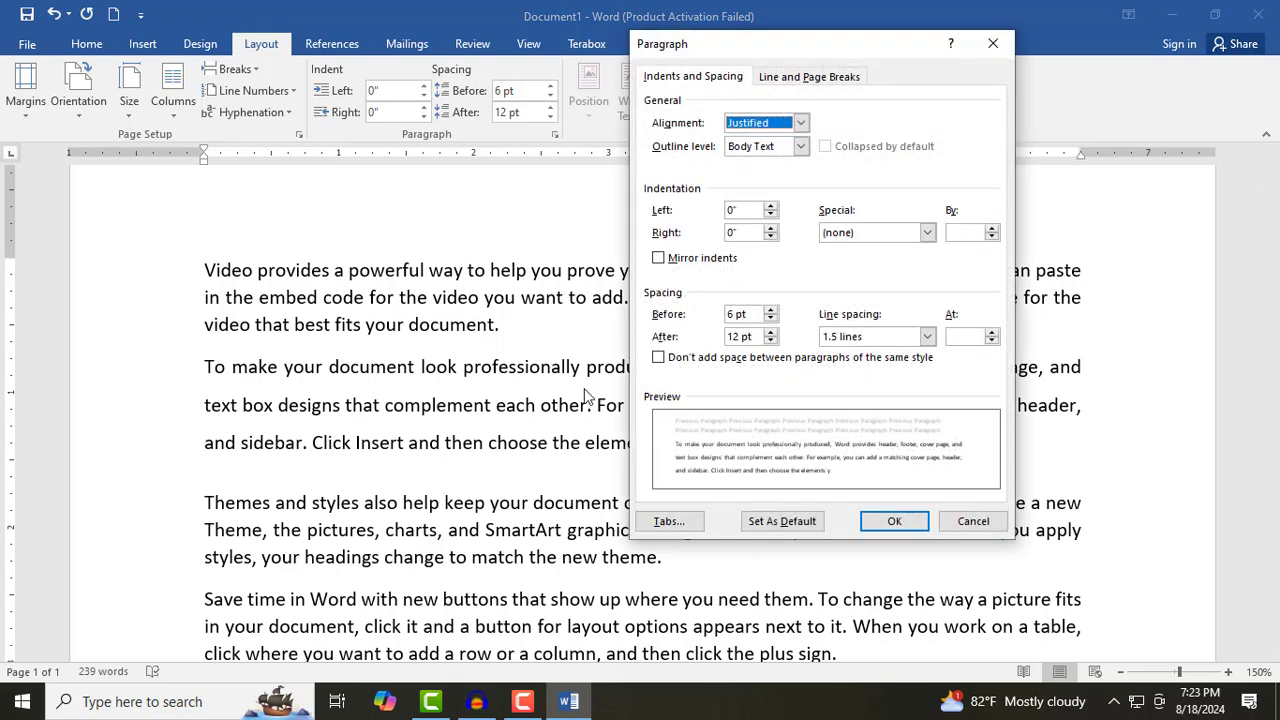
{"action": "left_click", "coordinate": [927, 336]}
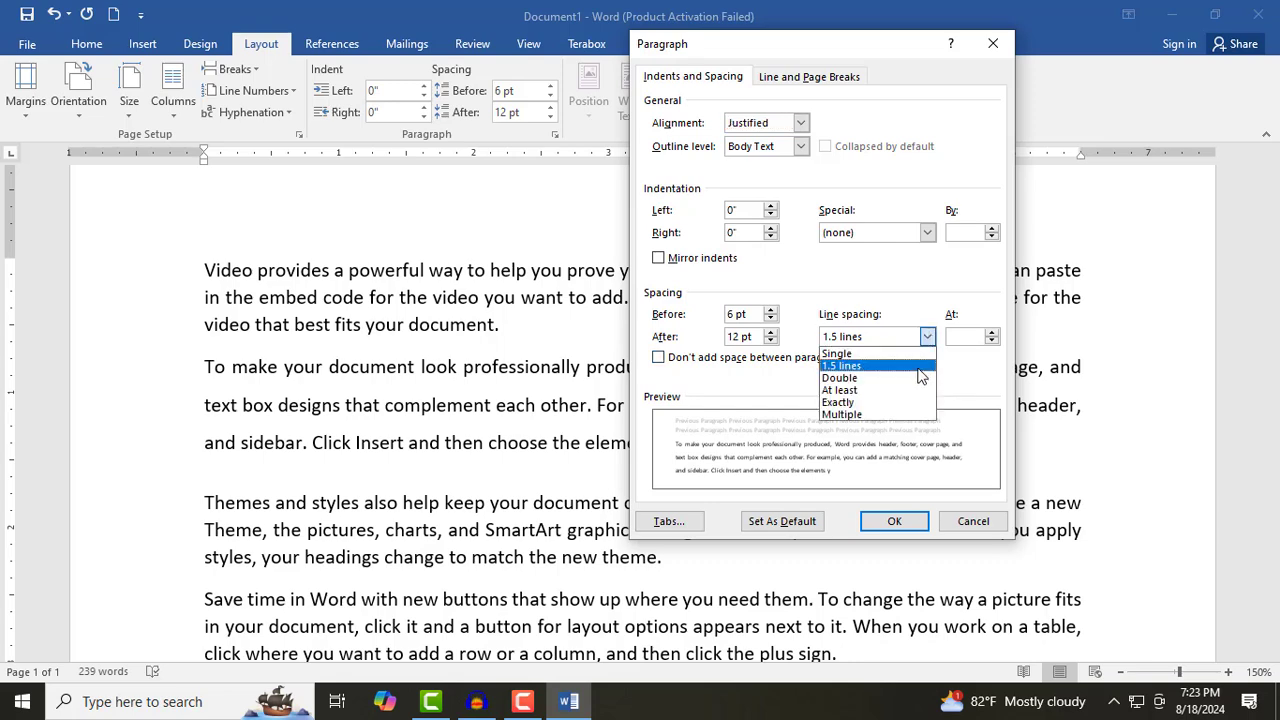
{"action": "left_click", "coordinate": [907, 379]}
{"action": "left_click", "coordinate": [893, 521]}
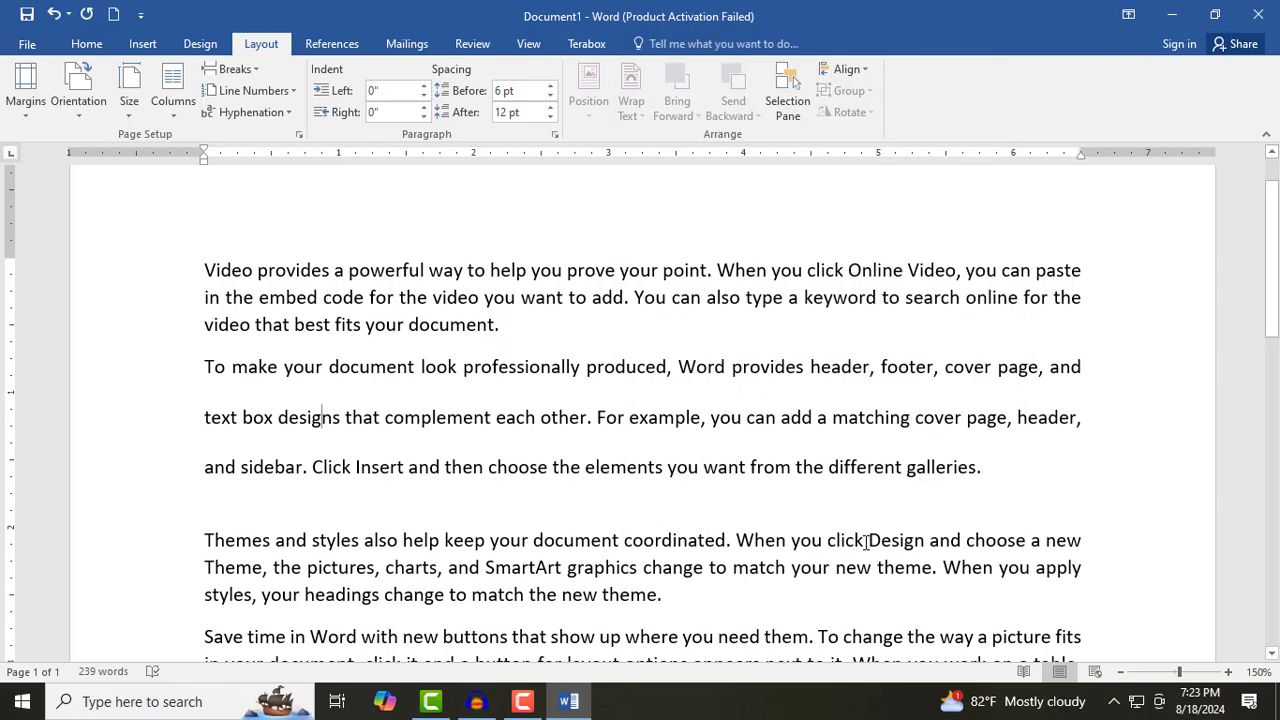
Set the second paragraph's line spacing to Multiple at 7 and look over the paragraph in the document.
{"action": "left_click", "coordinate": [554, 134]}
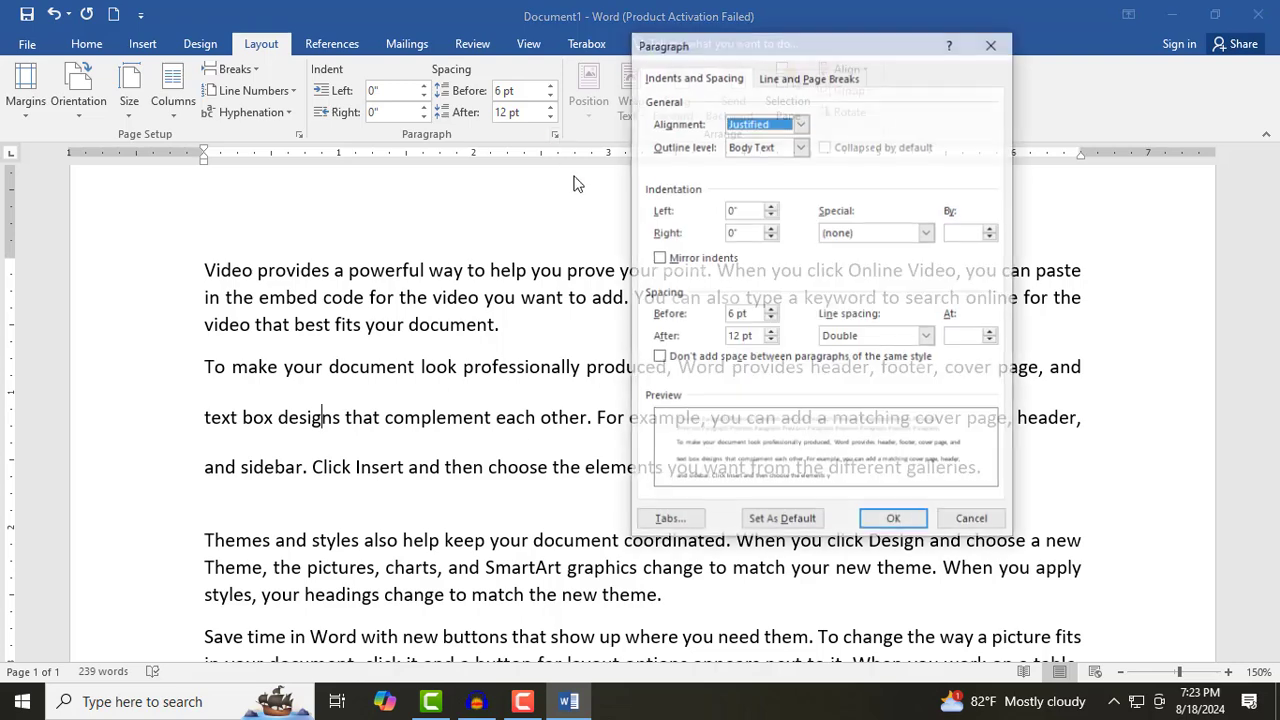
{"action": "left_click", "coordinate": [862, 337]}
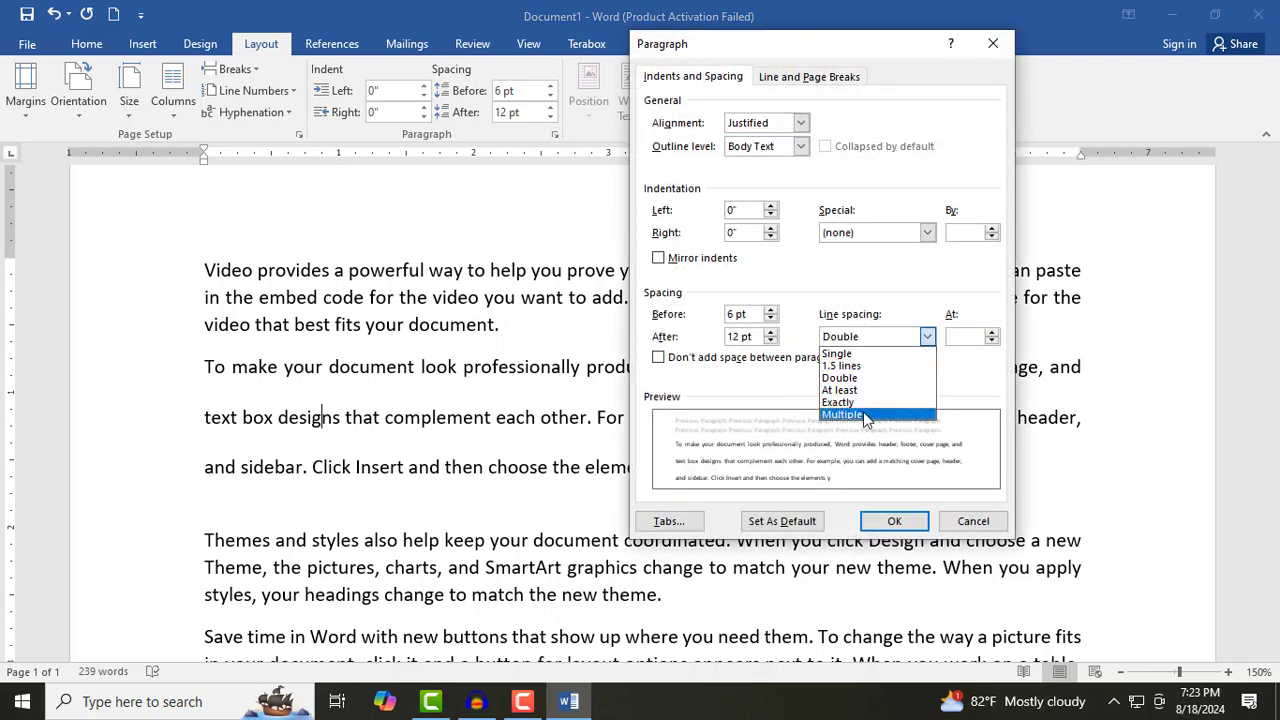
{"action": "left_click", "coordinate": [866, 423]}
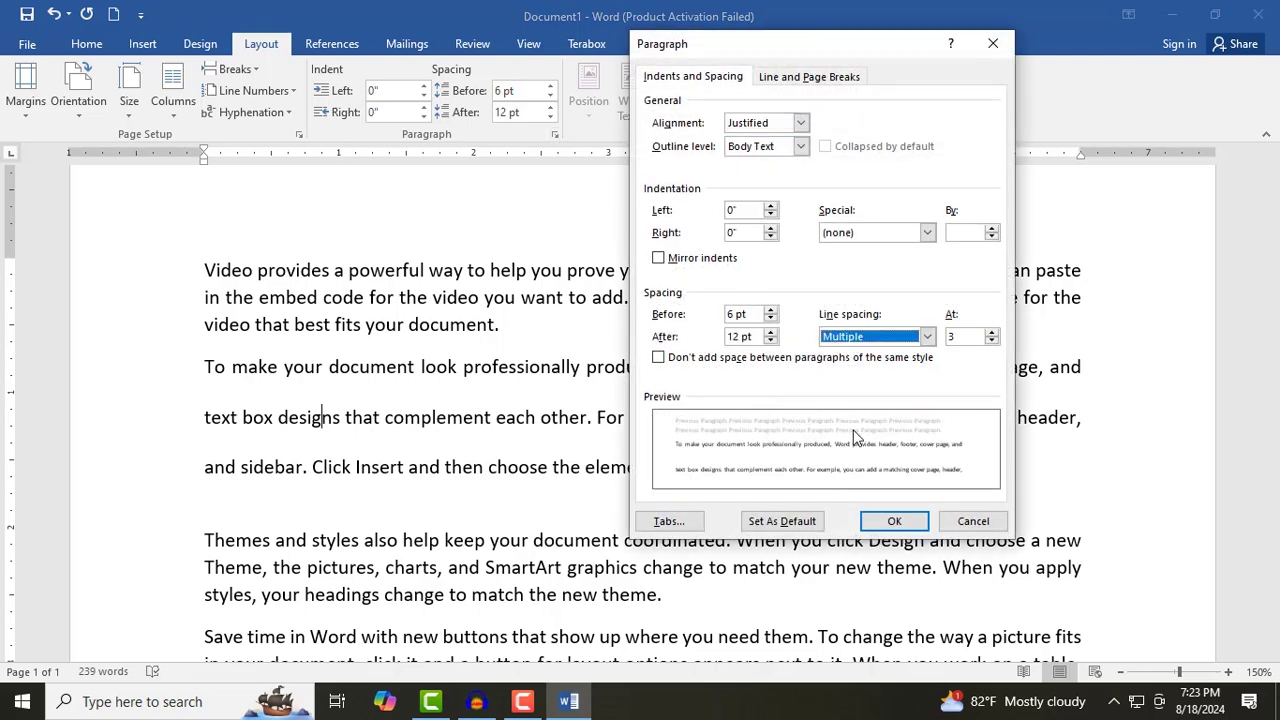
{"action": "left_click", "coordinate": [993, 332]}
{"action": "left_click", "coordinate": [993, 332]}
{"action": "left_click", "coordinate": [993, 332]}
{"action": "left_click", "coordinate": [993, 333]}
{"action": "left_click", "coordinate": [993, 333]}
{"action": "left_click", "coordinate": [993, 333]}
{"action": "left_click", "coordinate": [993, 333]}
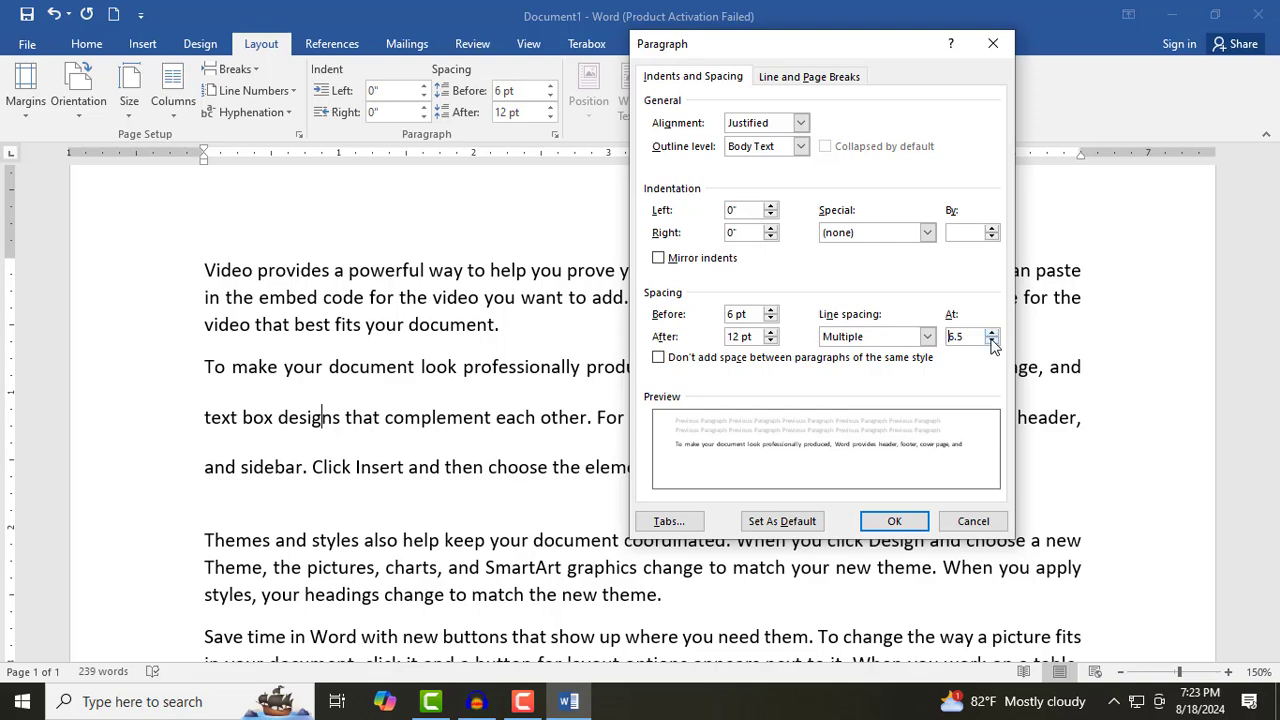
{"action": "left_click", "coordinate": [896, 521]}
{"action": "scroll", "coordinate": [612, 586], "scroll_direction": "down", "scroll_amount": 5}
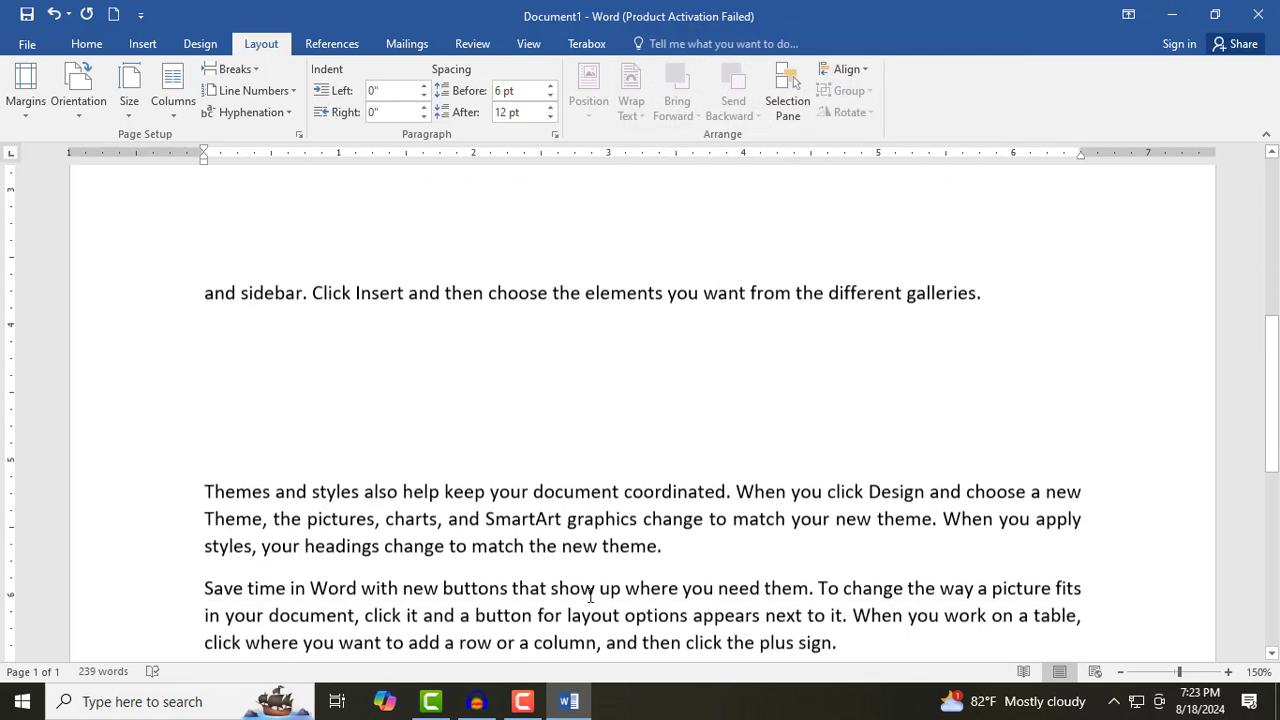
{"action": "scroll", "coordinate": [594, 594], "scroll_direction": "up", "scroll_amount": 5}
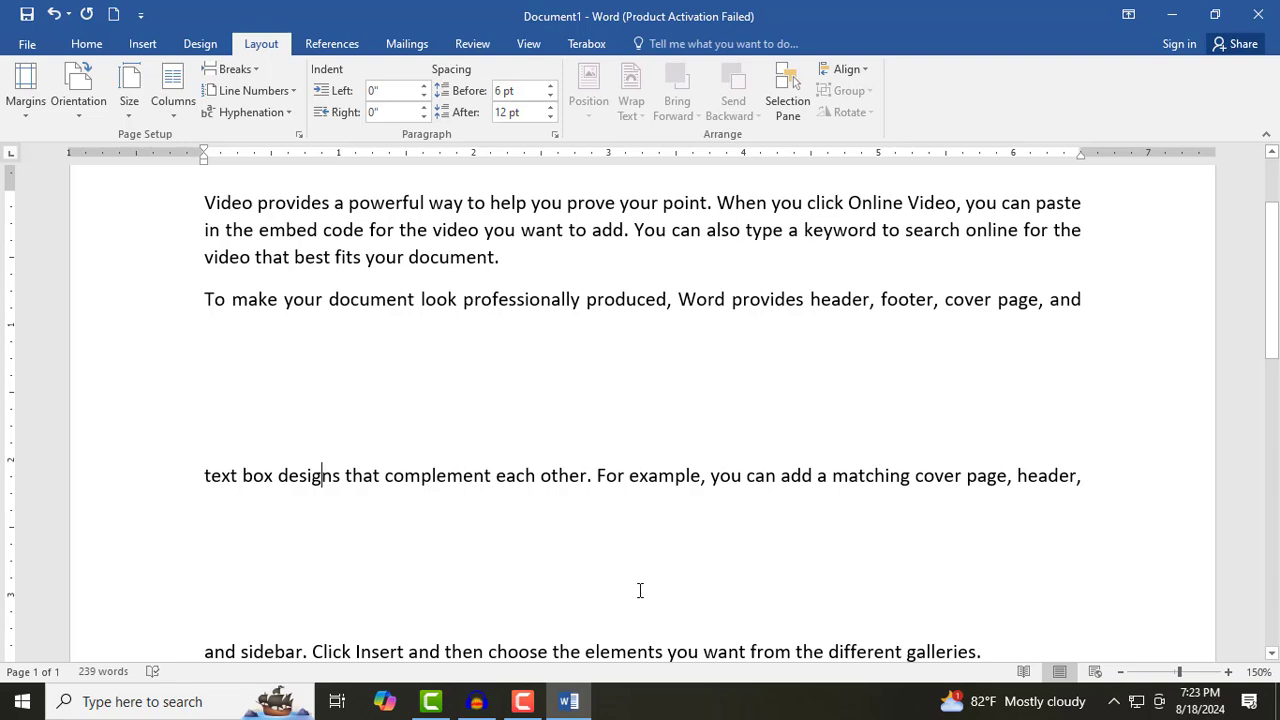
Reduce the second paragraph's multiple line spacing to 0.5.
{"action": "left_click", "coordinate": [553, 133]}
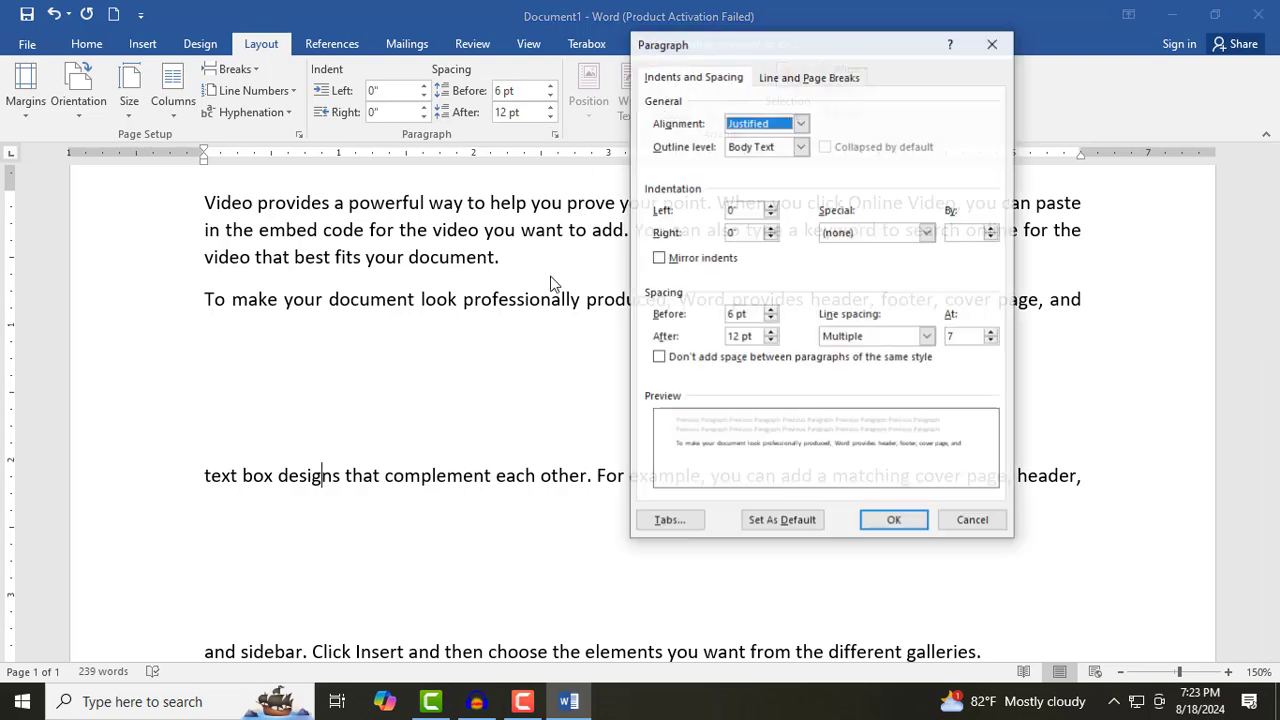
{"action": "double_click", "coordinate": [958, 337]}
{"action": "type", "text": "0.5"}
{"action": "key", "text": "Return"}
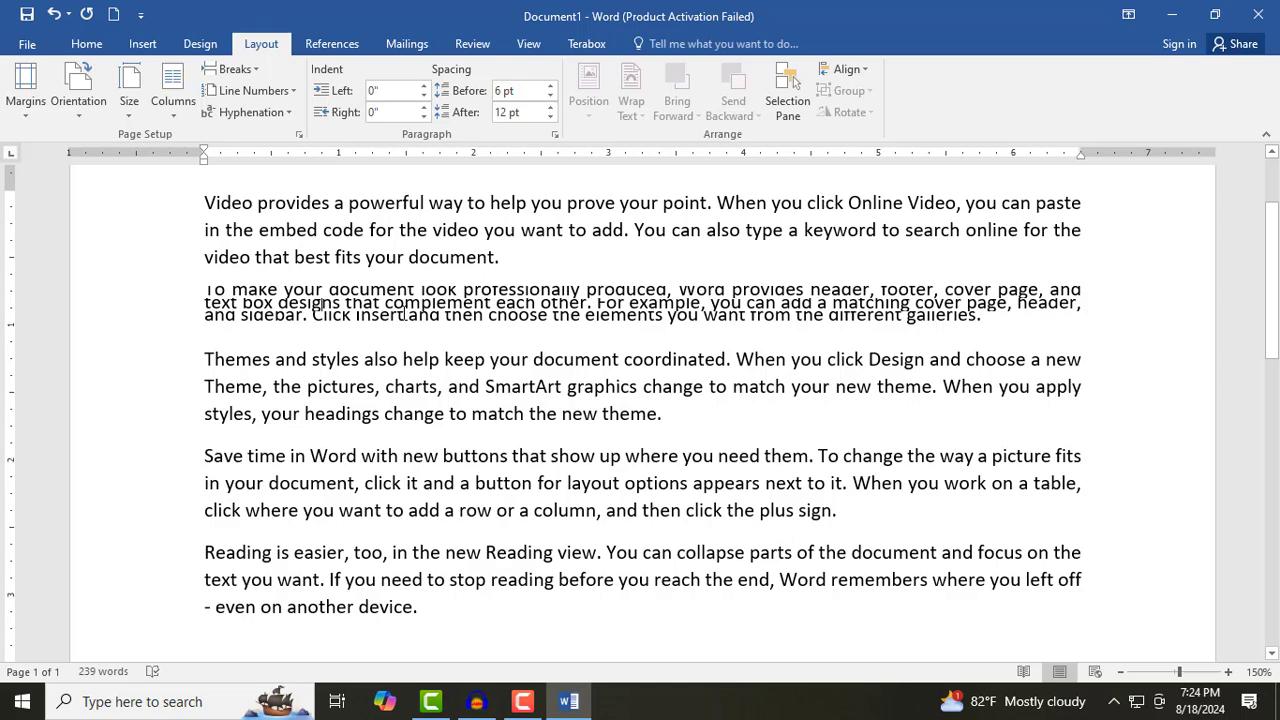
Set the second paragraph's multiple line spacing to 0.8.
{"action": "left_click", "coordinate": [555, 134]}
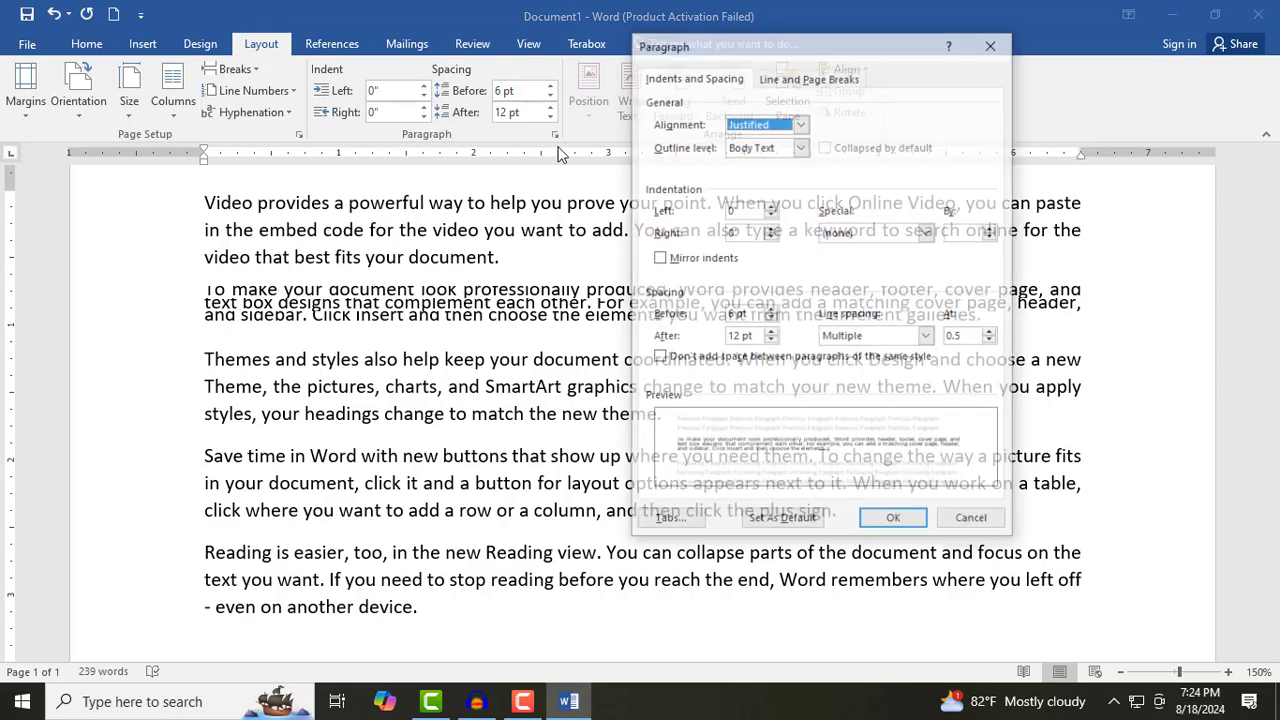
{"action": "left_click", "coordinate": [969, 336]}
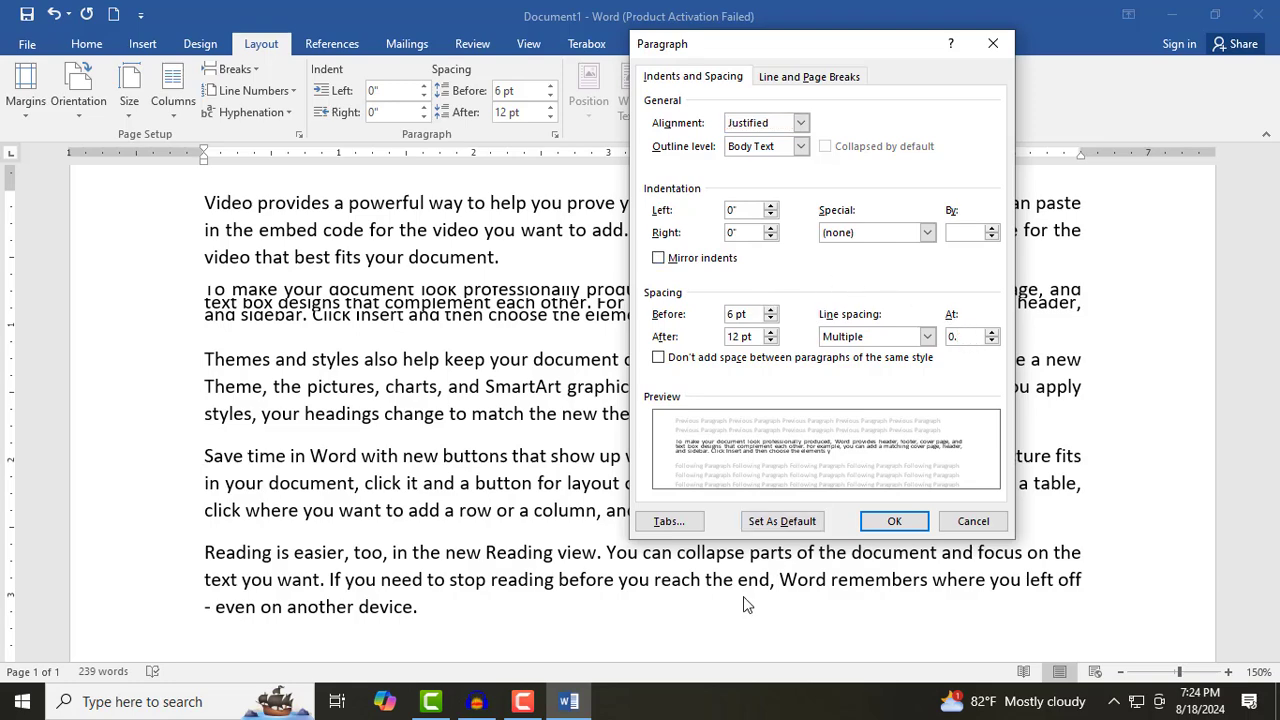
{"action": "type", "text": "7"}
{"action": "key", "text": "Return"}
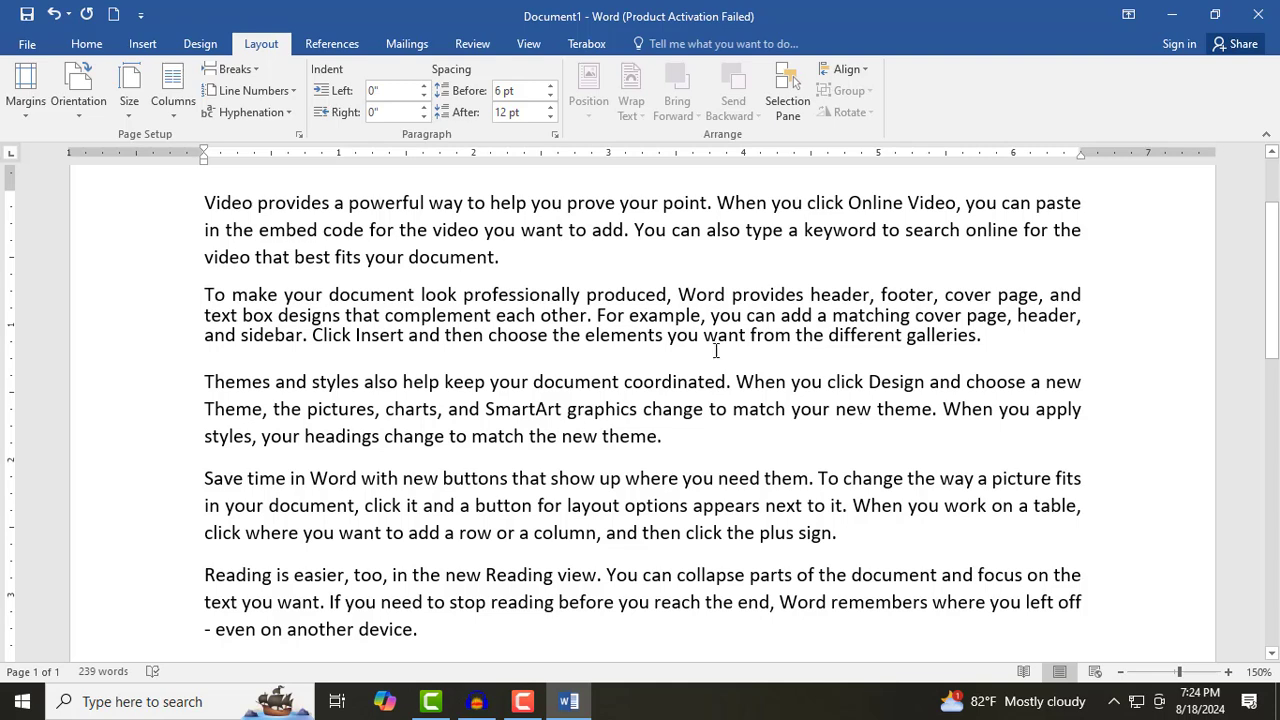
Set the second paragraph's line spacing to Single and apply the Paragraph settings.
{"action": "left_click", "coordinate": [554, 134]}
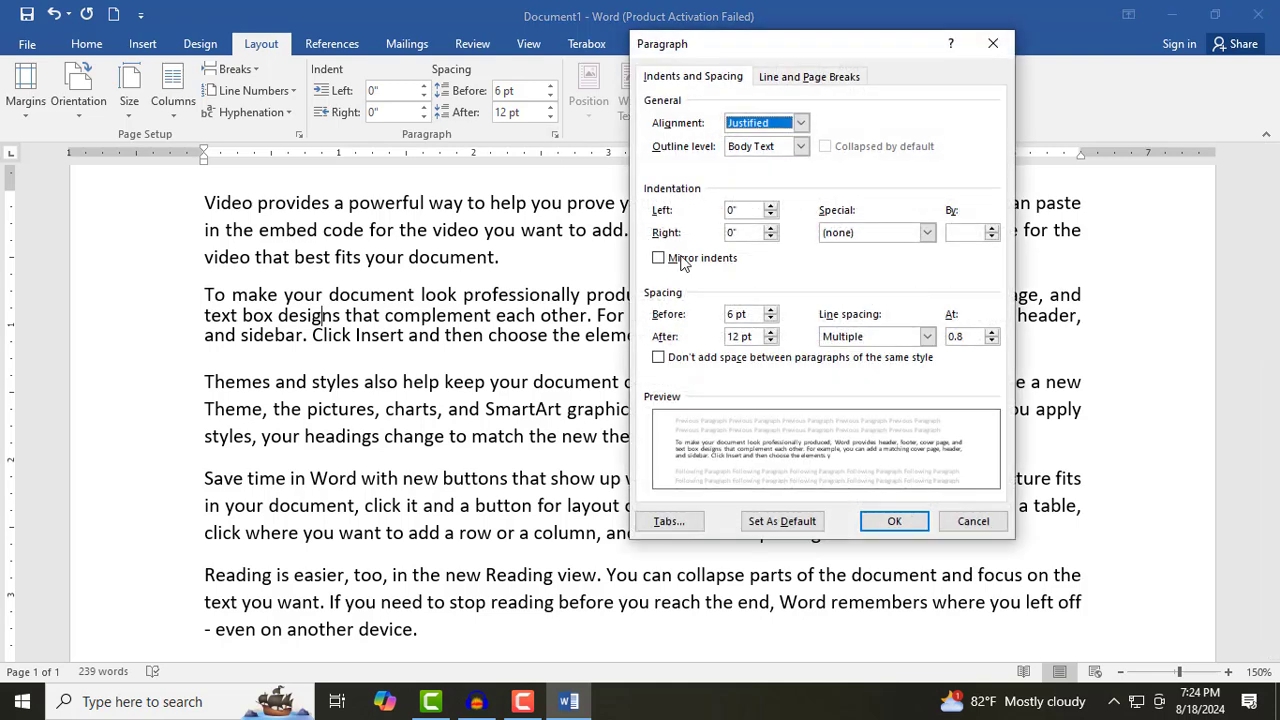
{"action": "left_click", "coordinate": [887, 340]}
{"action": "left_click", "coordinate": [868, 353]}
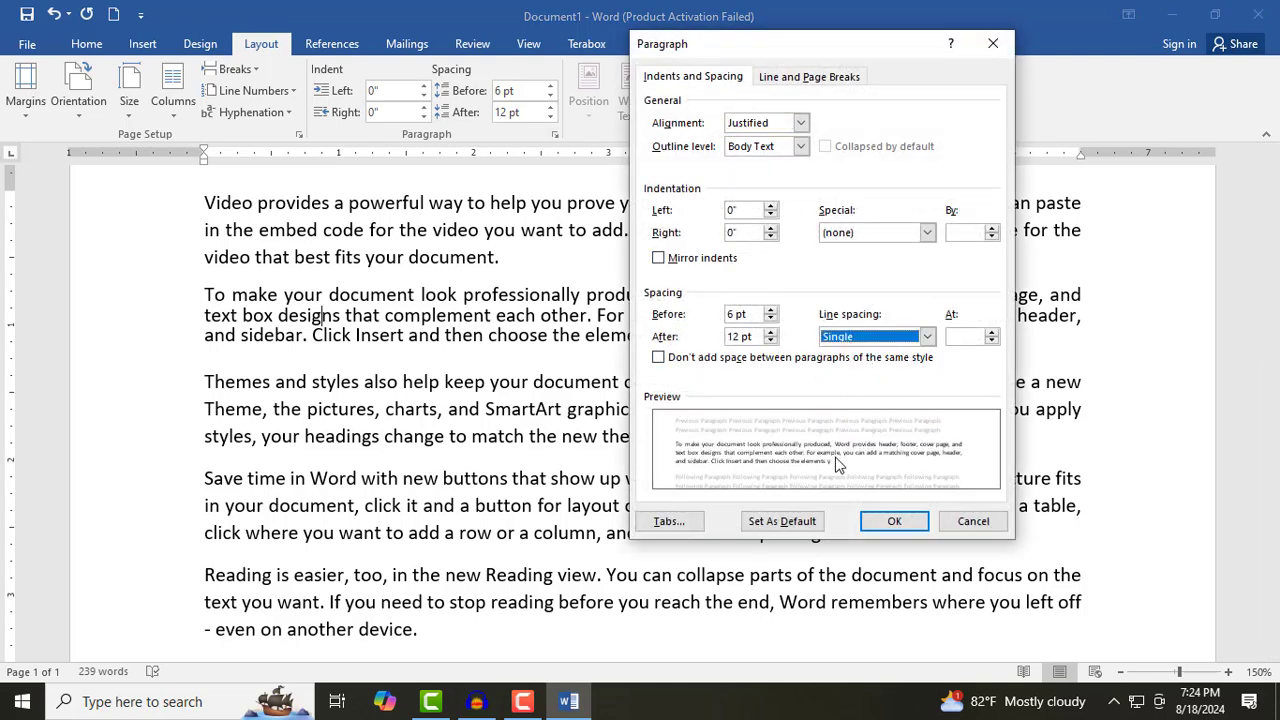
{"action": "left_click", "coordinate": [895, 522]}
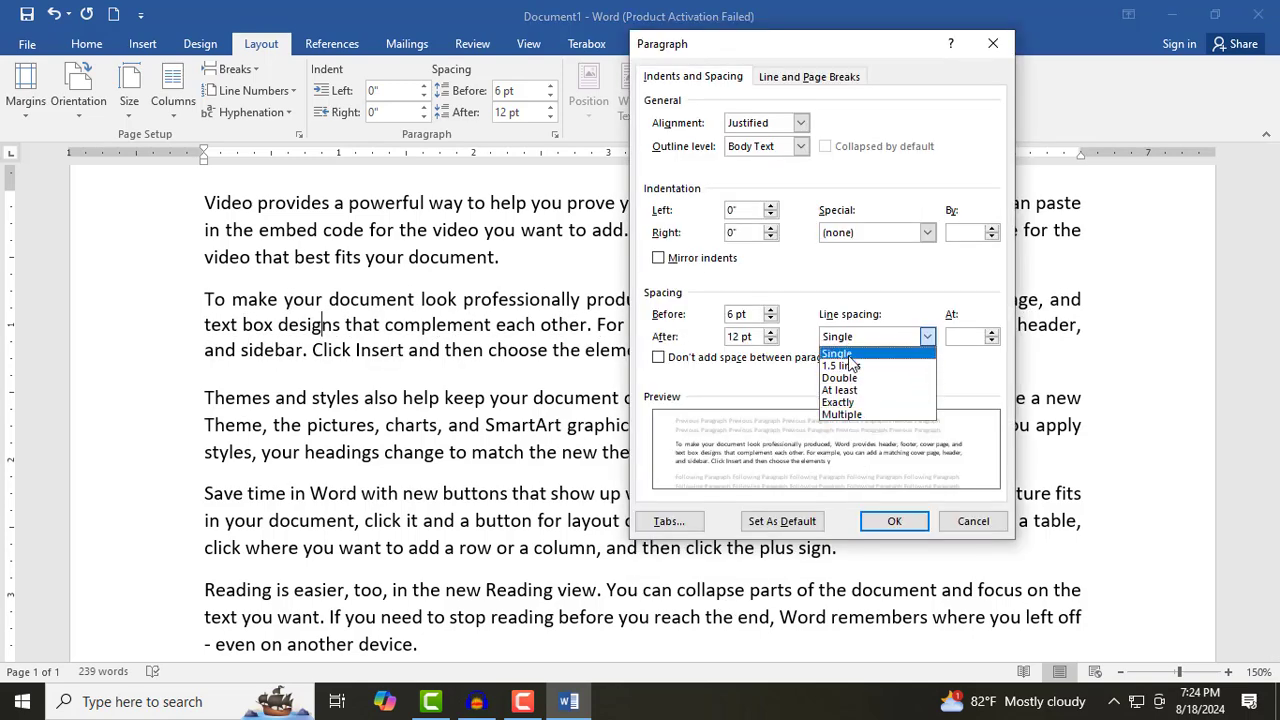
{"action": "left_click", "coordinate": [848, 357]}
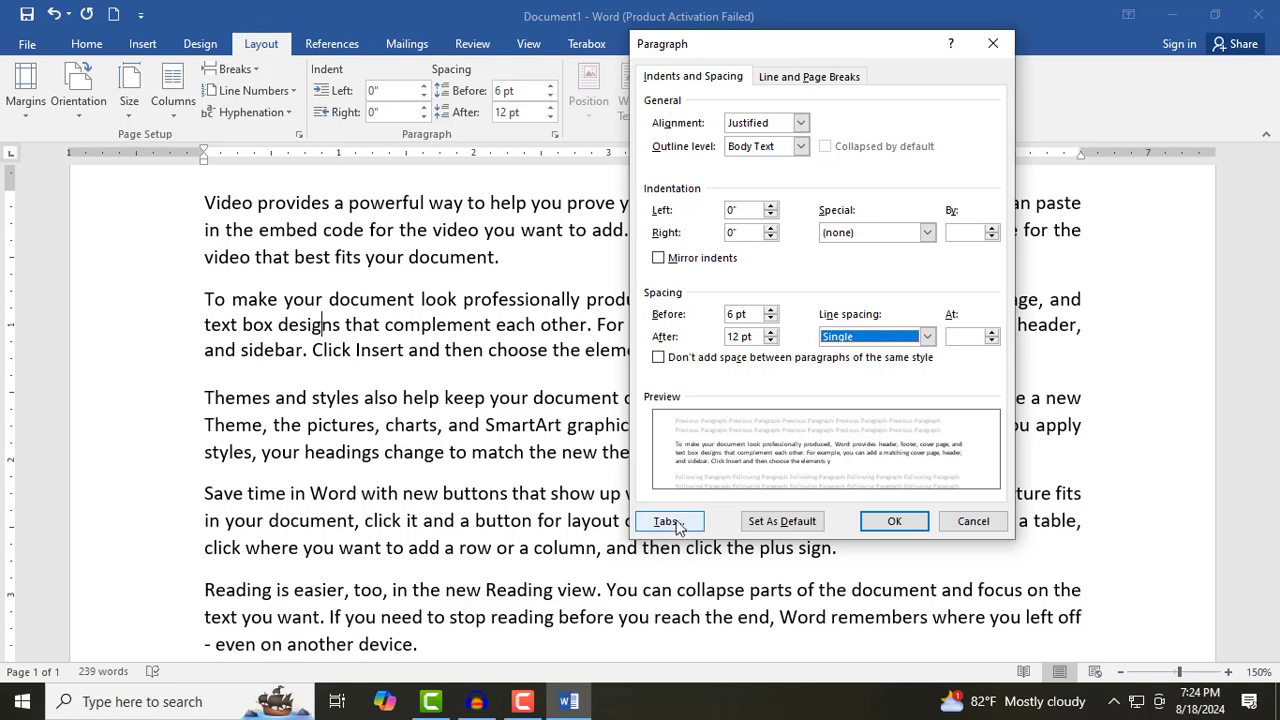
{"action": "left_click", "coordinate": [895, 522]}
{"action": "scroll", "coordinate": [474, 372], "scroll_direction": "up", "scroll_amount": 2}
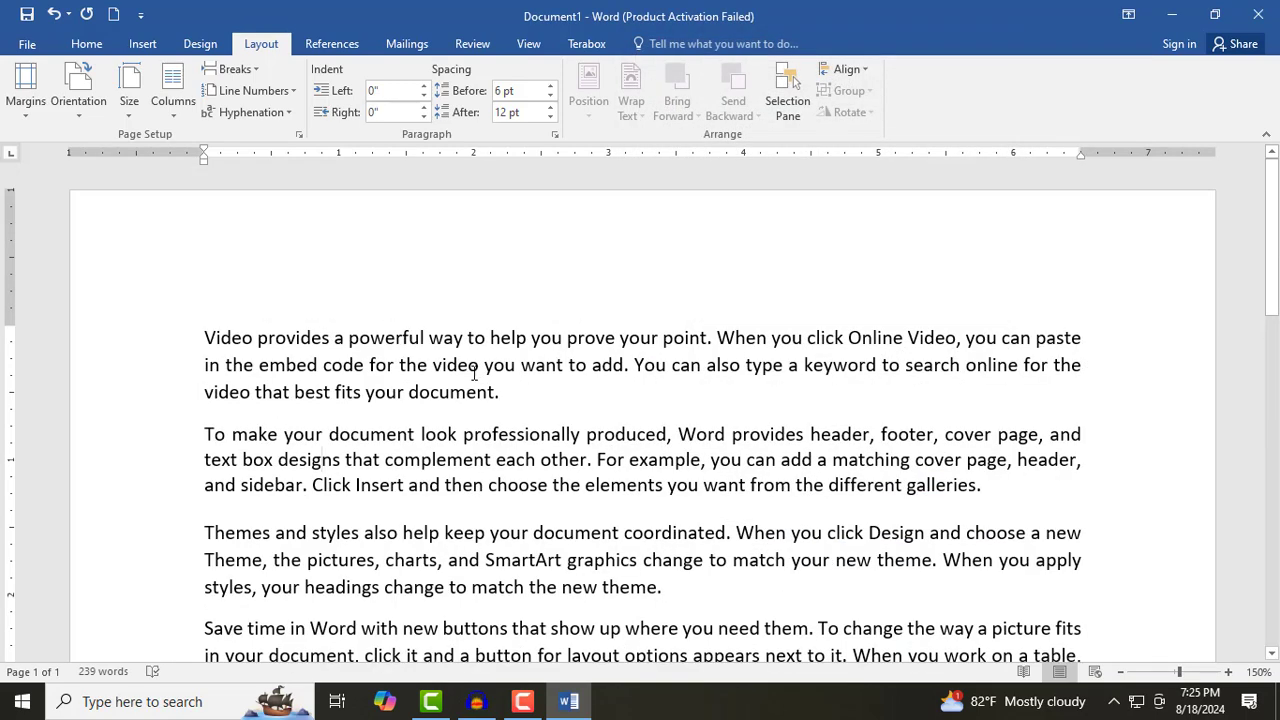